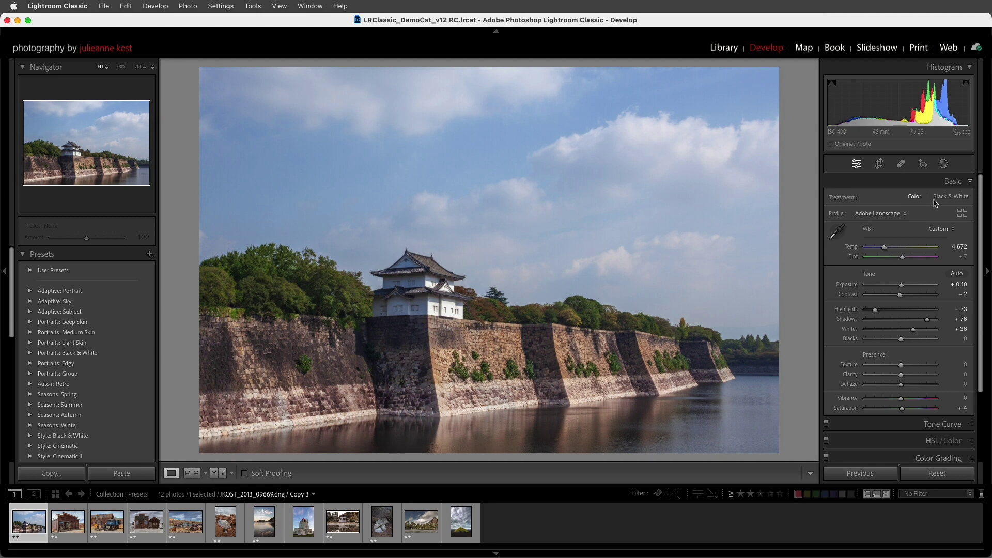
# - Convert the castle photo to black and white with warm orange shadow and midtone tints
pyautogui.click(949, 201)
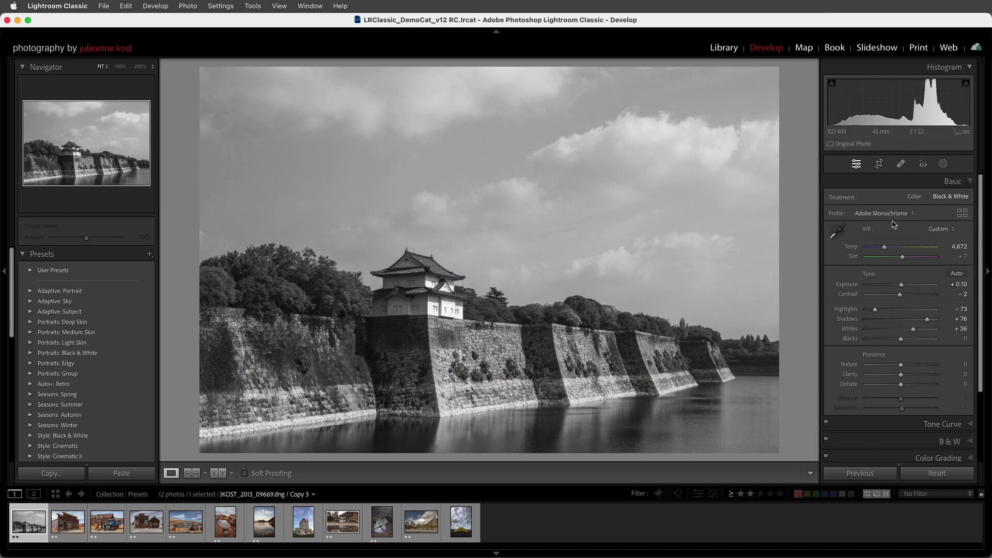
pyautogui.moveTo(979, 237); pyautogui.dragTo(981, 308)
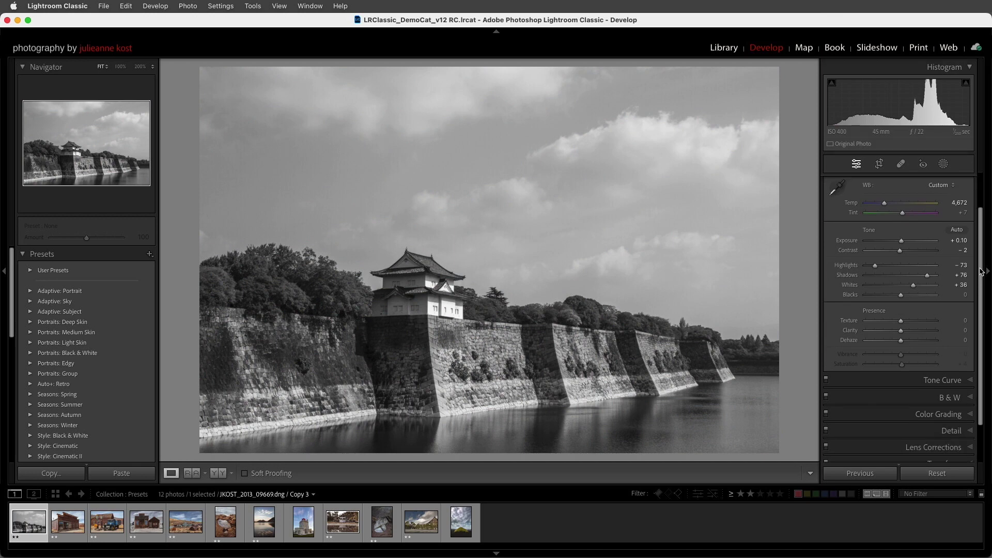
pyautogui.click(938, 367)
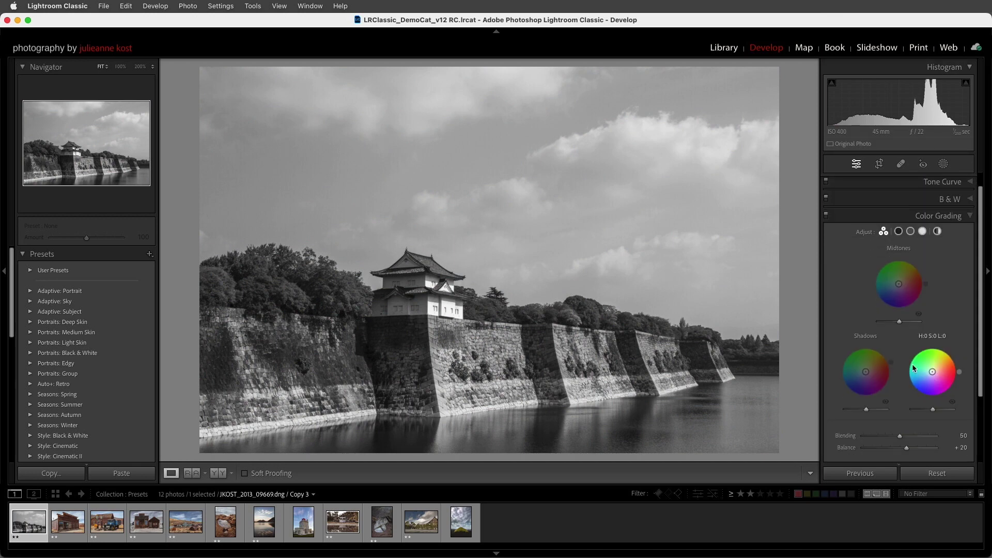
pyautogui.moveTo(869, 376); pyautogui.dragTo(892, 369)
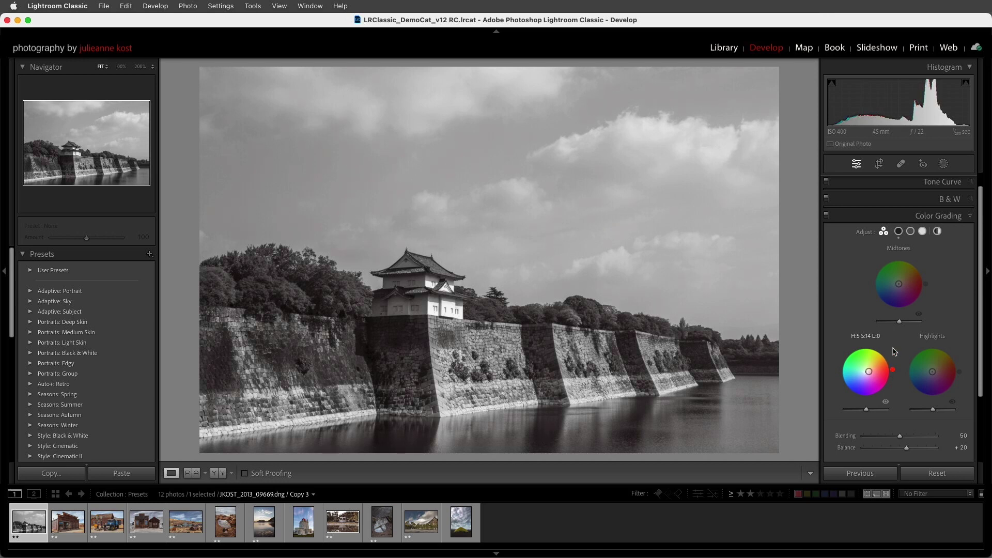
pyautogui.moveTo(896, 289); pyautogui.dragTo(924, 277)
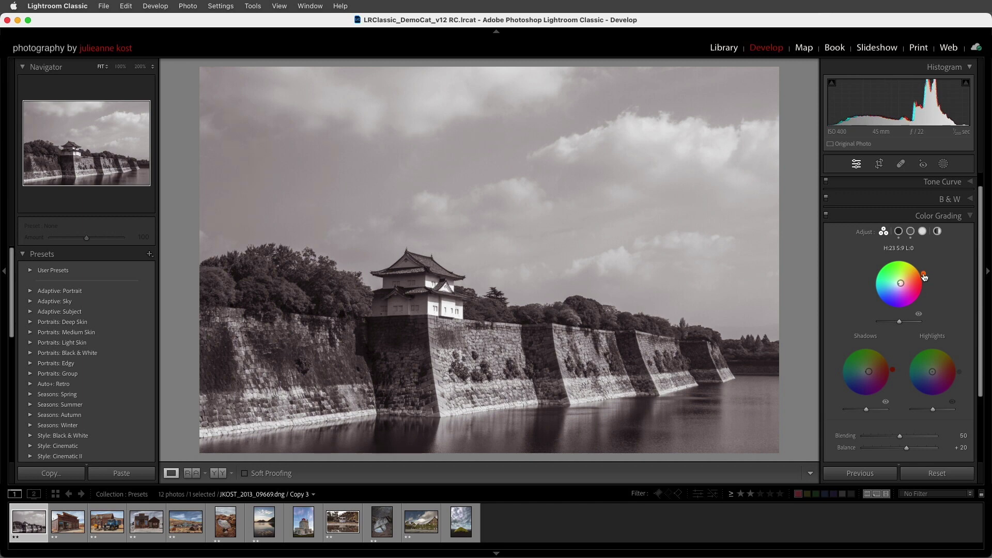
# - Darken the photo's edges with a Post-Crop Vignetting Amount of -30
pyautogui.moveTo(981, 297); pyautogui.dragTo(984, 397)
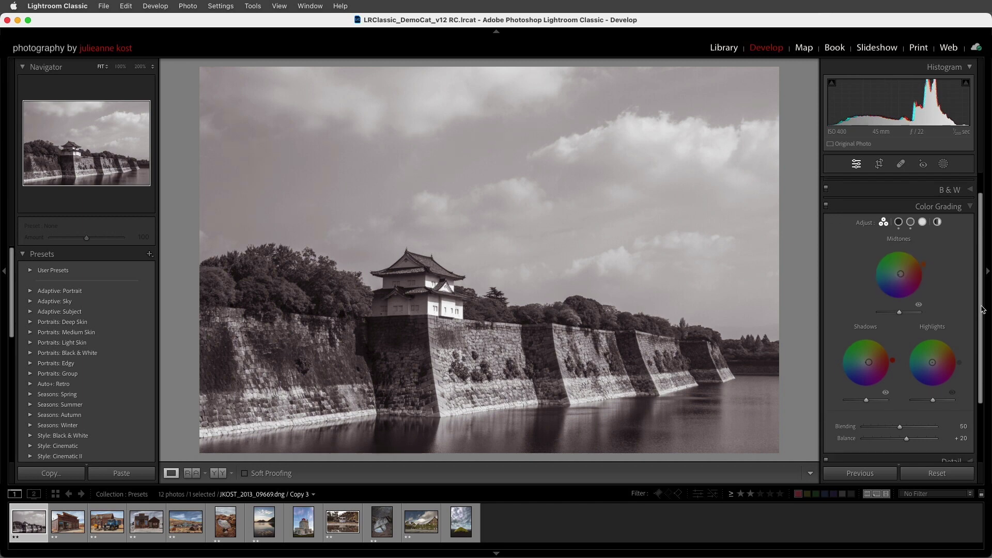
pyautogui.click(948, 433)
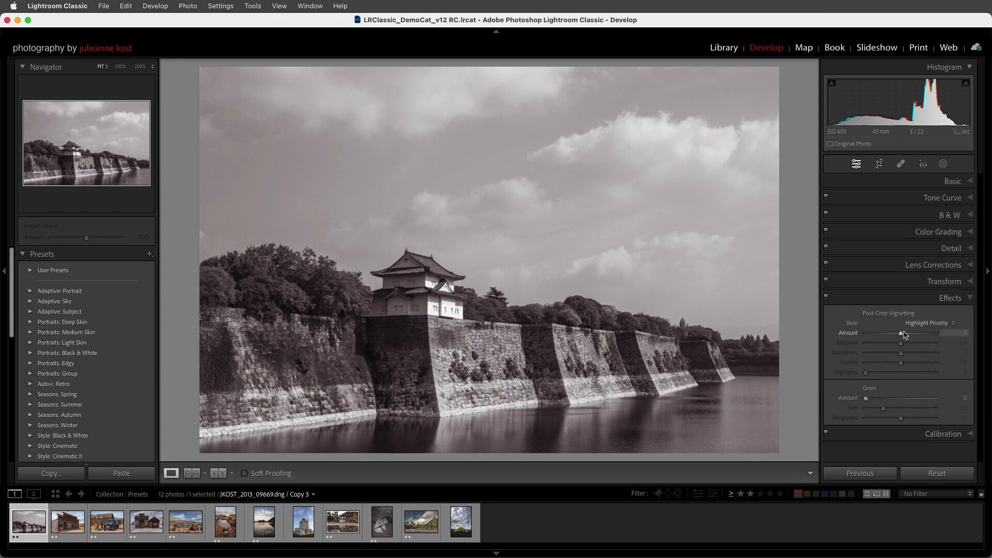
pyautogui.moveTo(902, 333)
pyautogui.mouseDown()
pyautogui.moveTo(889, 333)
pyautogui.moveTo(919, 363)
pyautogui.mouseUp()
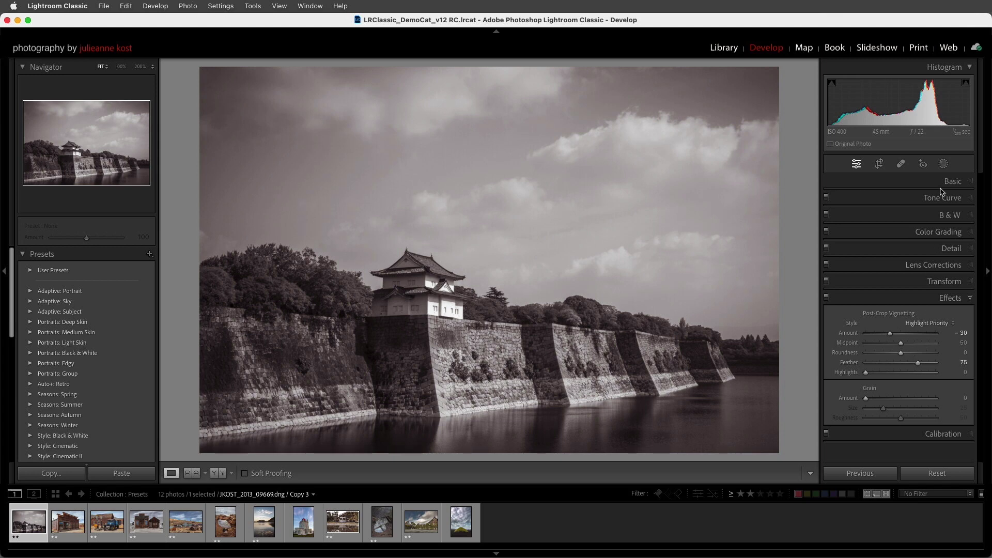
# - Mask the sky, boost its clarity and dehaze, and rename the mask 'Enhance Sky'
pyautogui.click(943, 164)
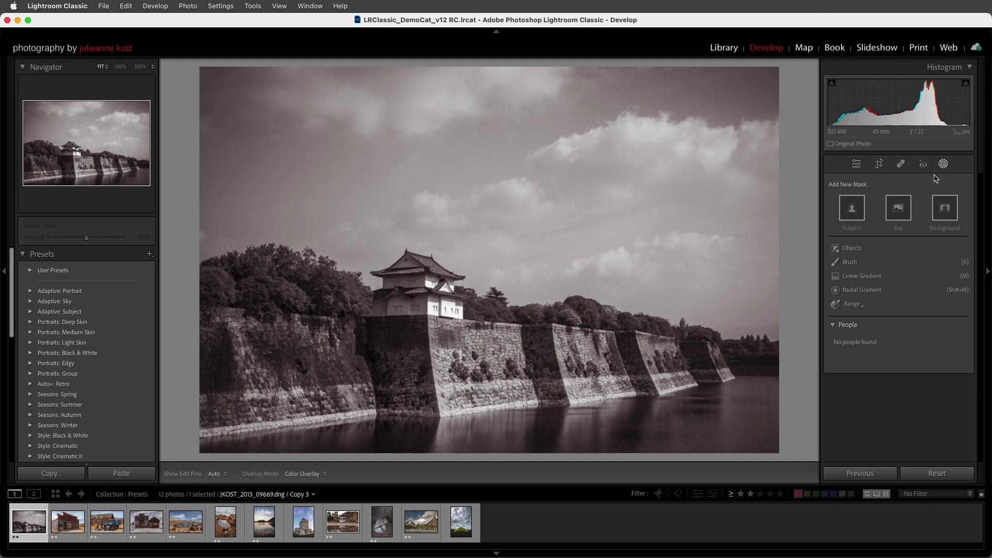
pyautogui.click(899, 211)
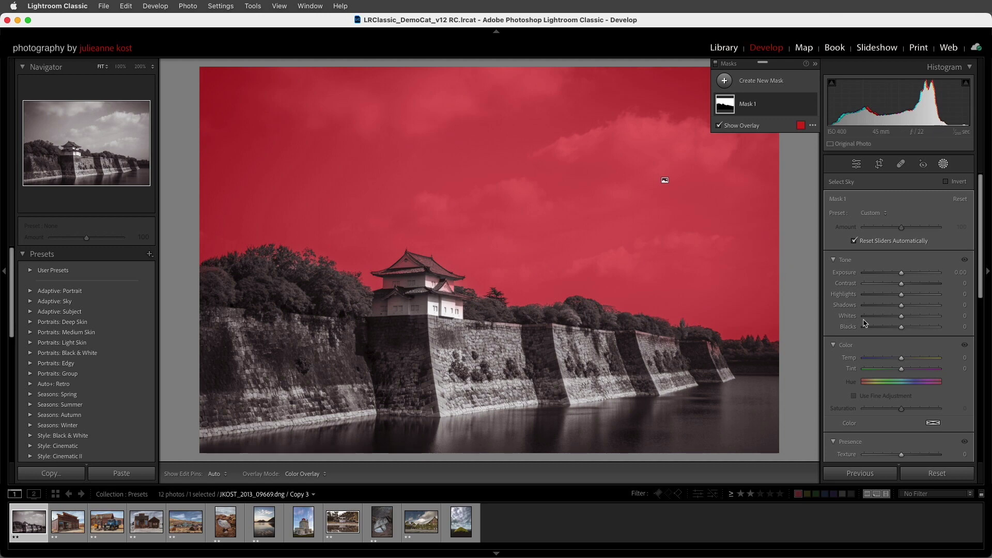
pyautogui.scroll(-3, 902, 336)
pyautogui.scroll(-2, 901, 372)
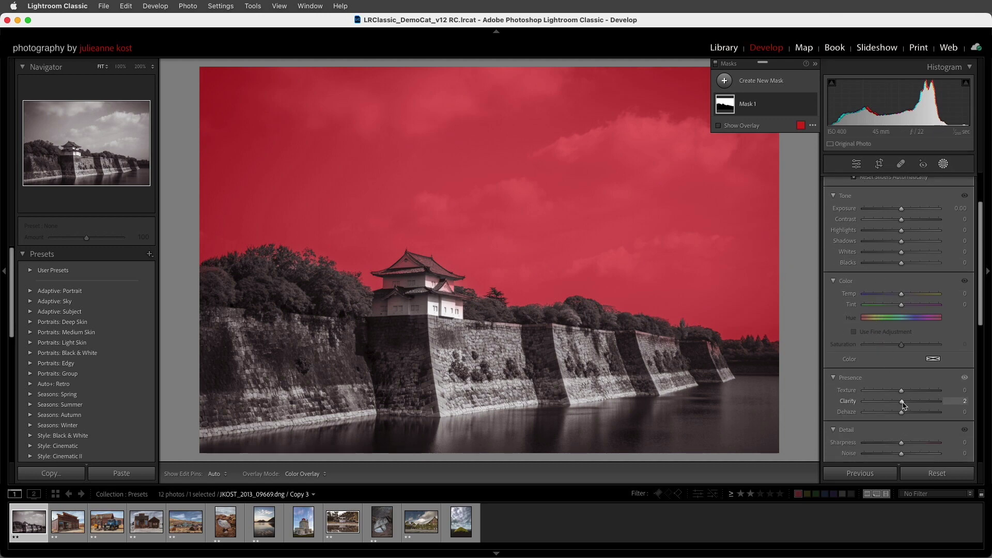
pyautogui.moveTo(901, 401); pyautogui.dragTo(915, 412)
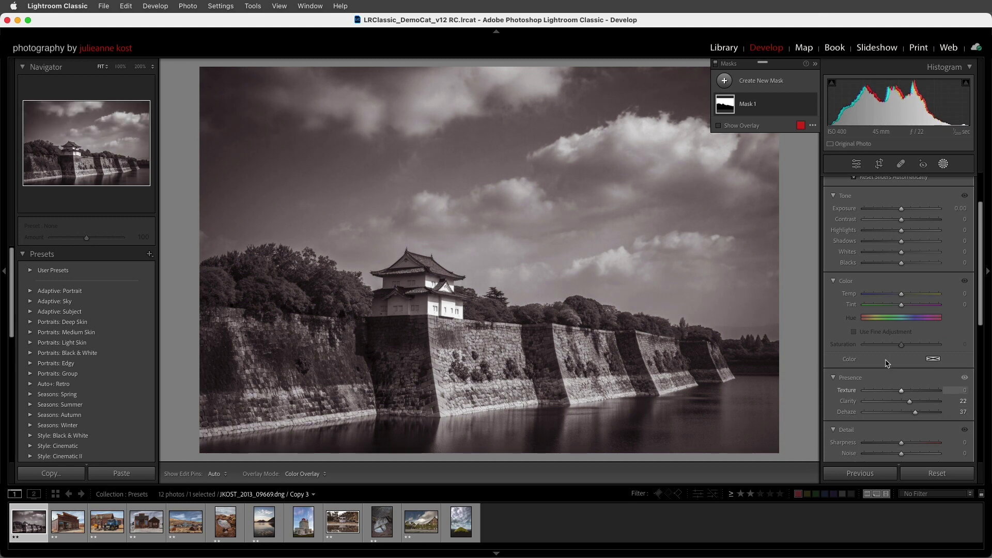
pyautogui.doubleClick(747, 104)
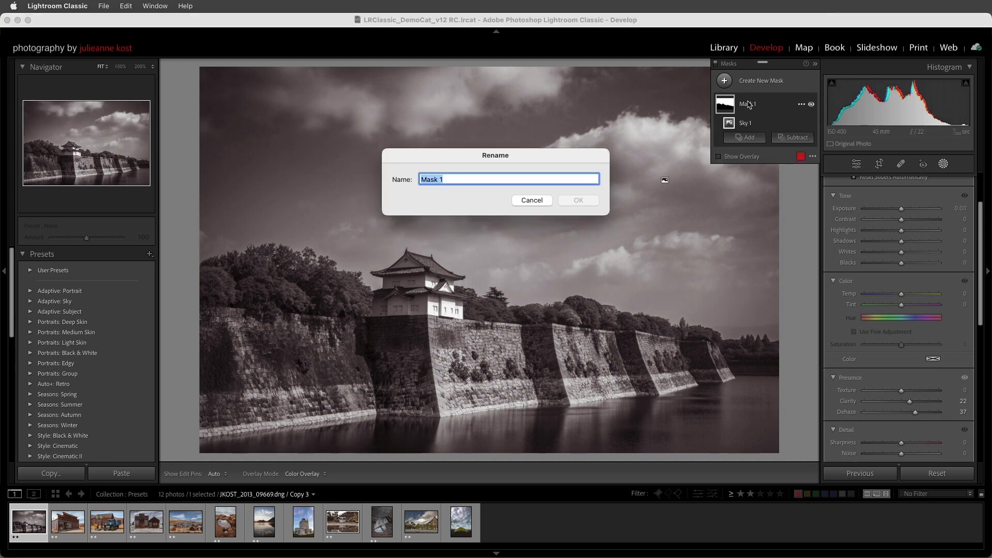
pyautogui.write('En')
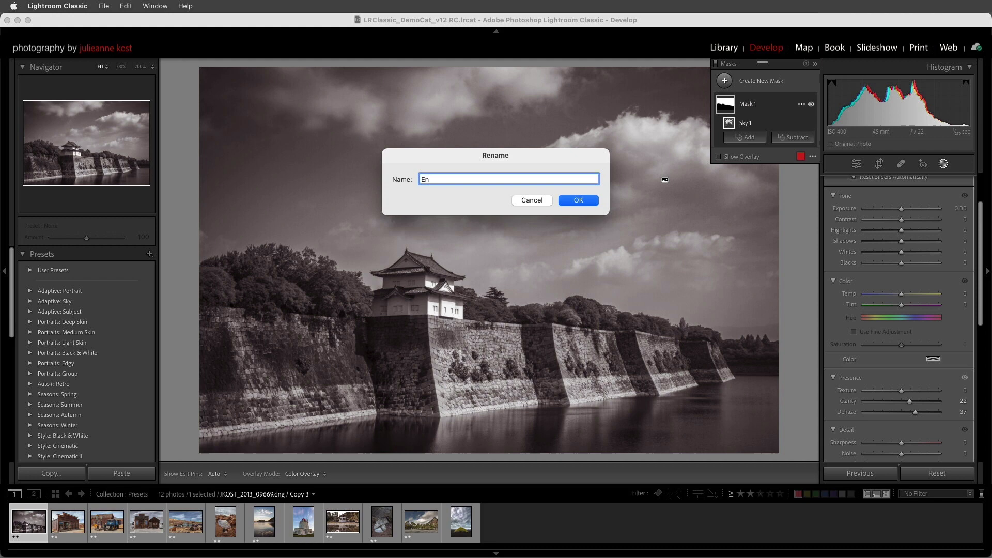
pyautogui.write('hance Sky')
pyautogui.click(588, 200)
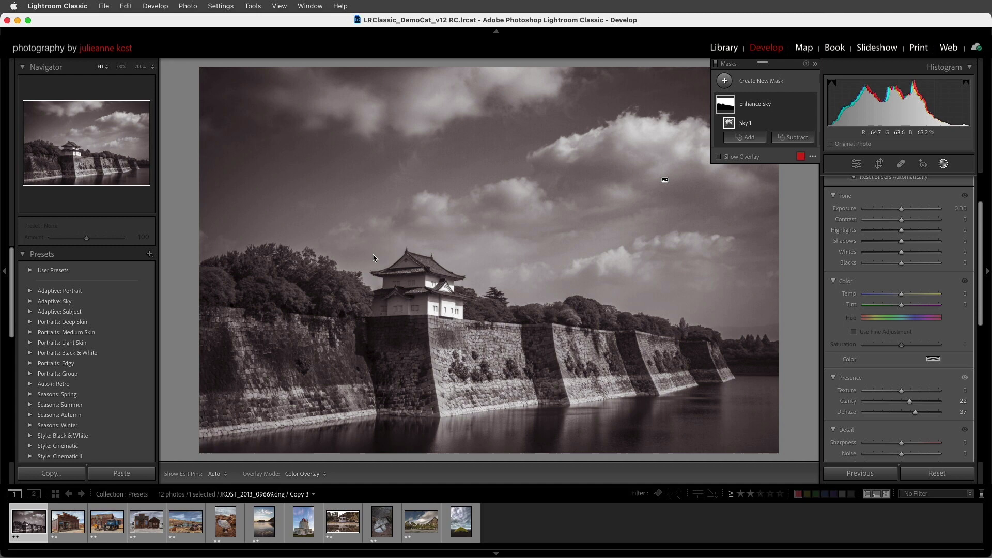
# - Start a new develop preset inside a newly created 'Demo' preset group
pyautogui.click(150, 255)
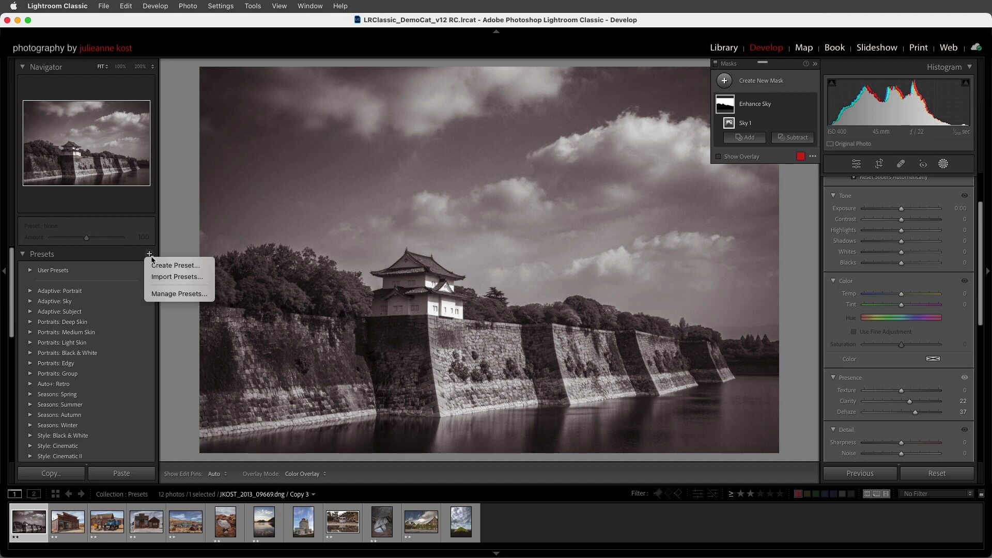
pyautogui.click(201, 267)
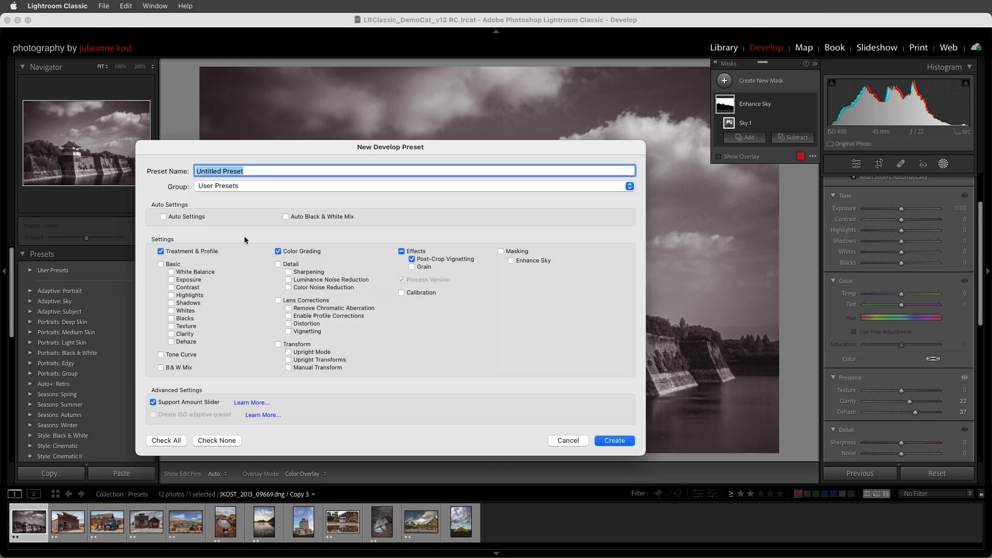
pyautogui.click(263, 188)
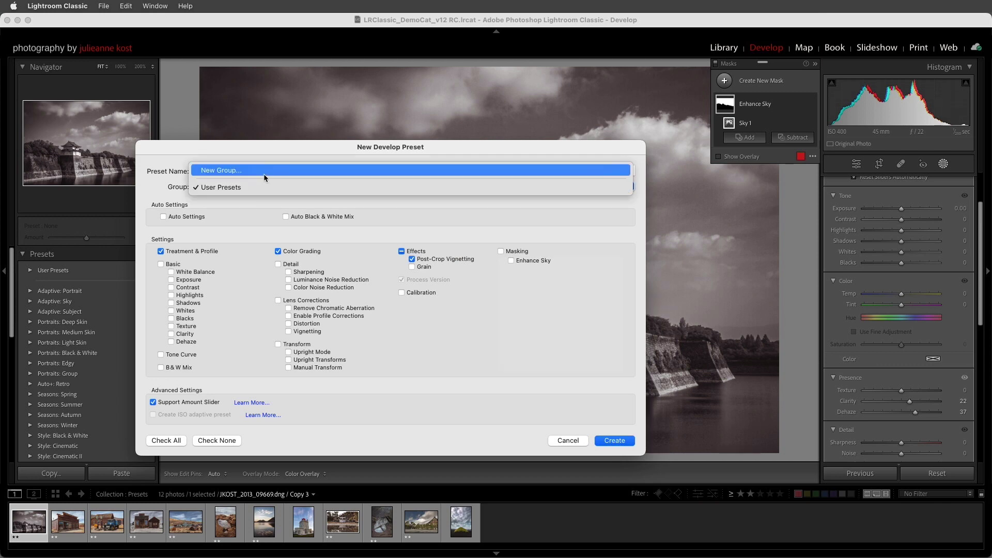
pyautogui.click(264, 172)
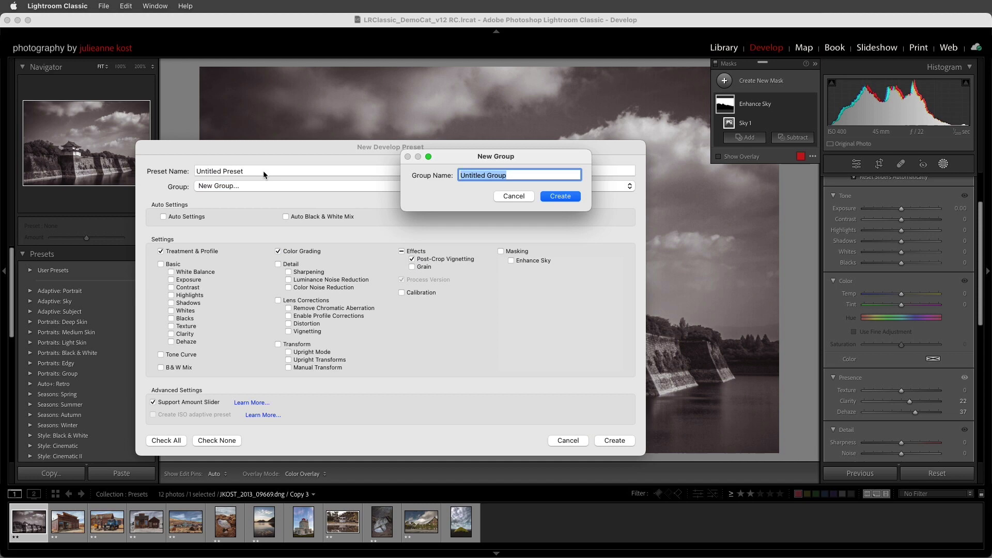
pyautogui.write('Demo')
pyautogui.click(558, 197)
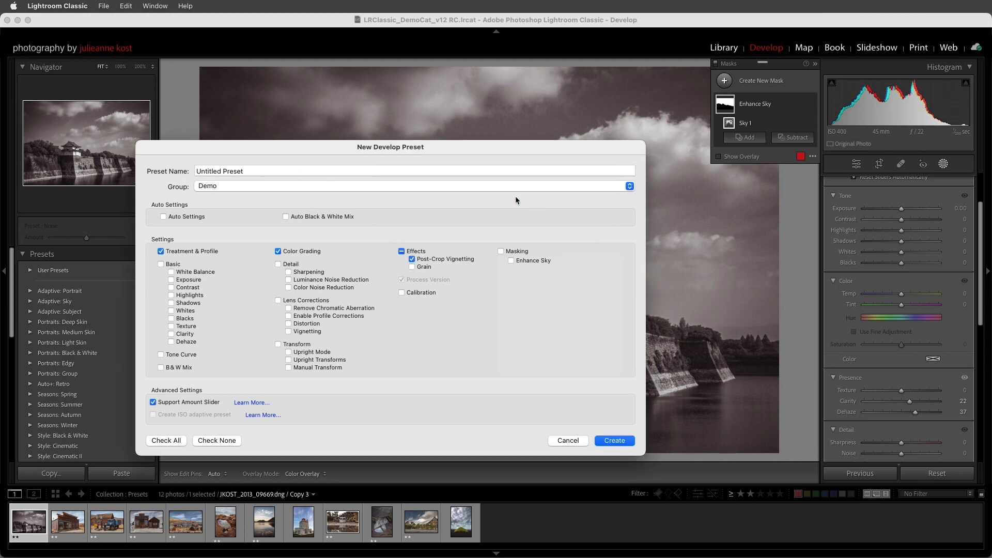
# - Save the preset as '01 Convert to B&W' with only Treatment & Profile included
pyautogui.tripleClick(261, 170)
pyautogui.write('01')
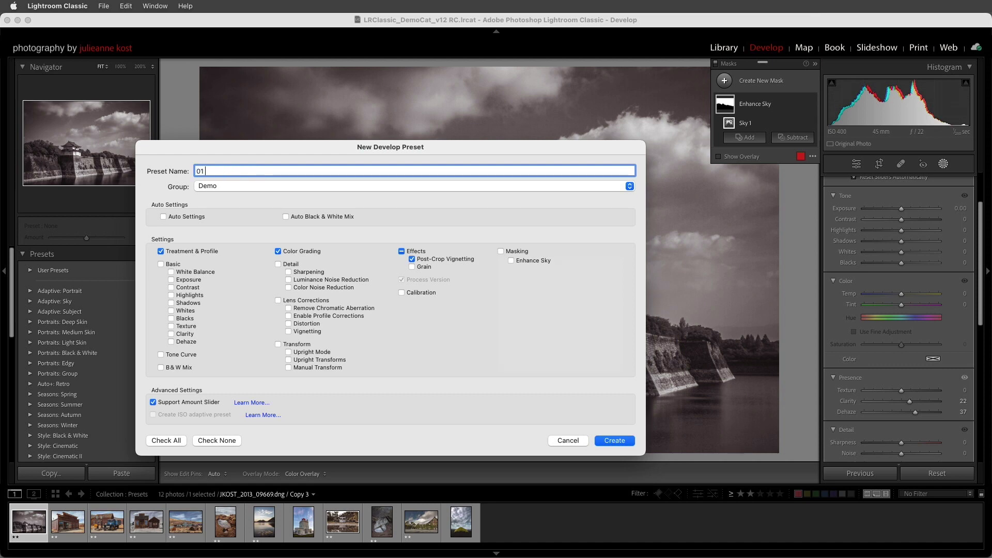
pyautogui.write(' Convert t')
pyautogui.write('o B&')
pyautogui.write('W')
pyautogui.click(225, 442)
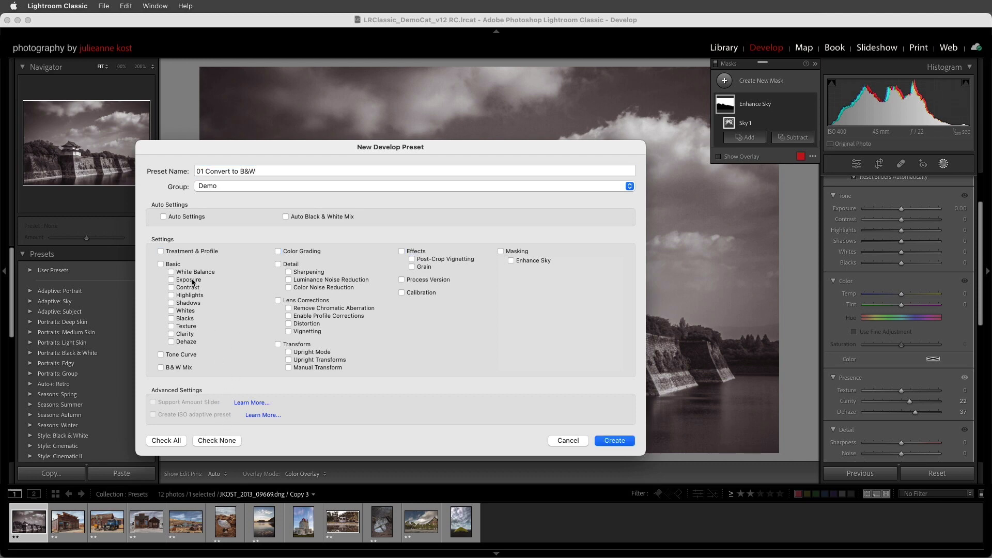
pyautogui.click(180, 252)
pyautogui.click(615, 441)
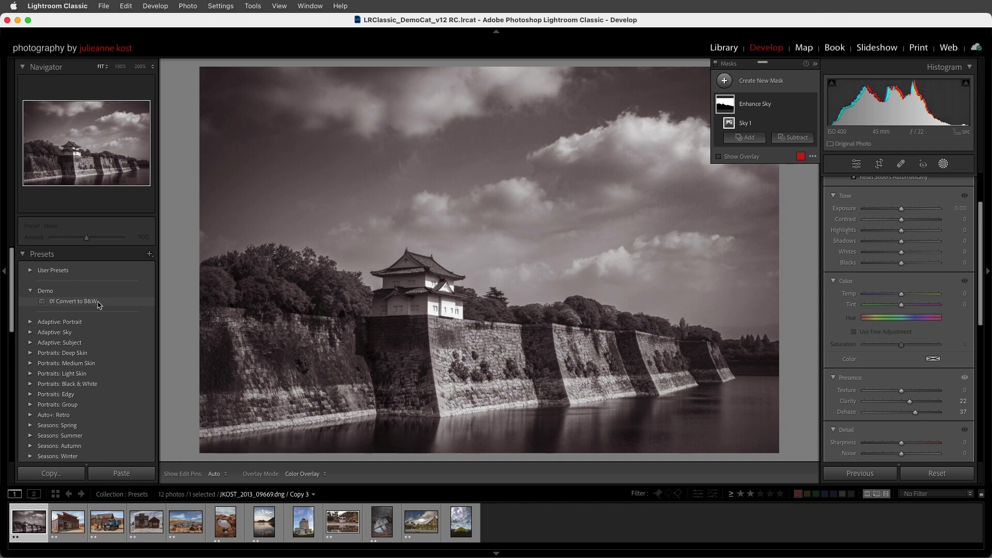
# - Create the '02 Color Grading' preset saving only the Color Grading settings
pyautogui.click(149, 254)
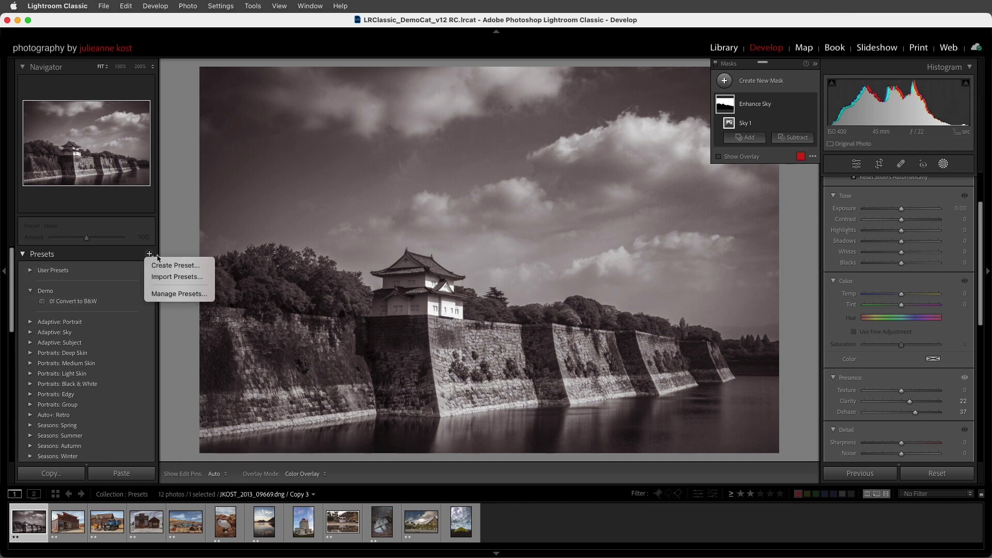
pyautogui.click(201, 266)
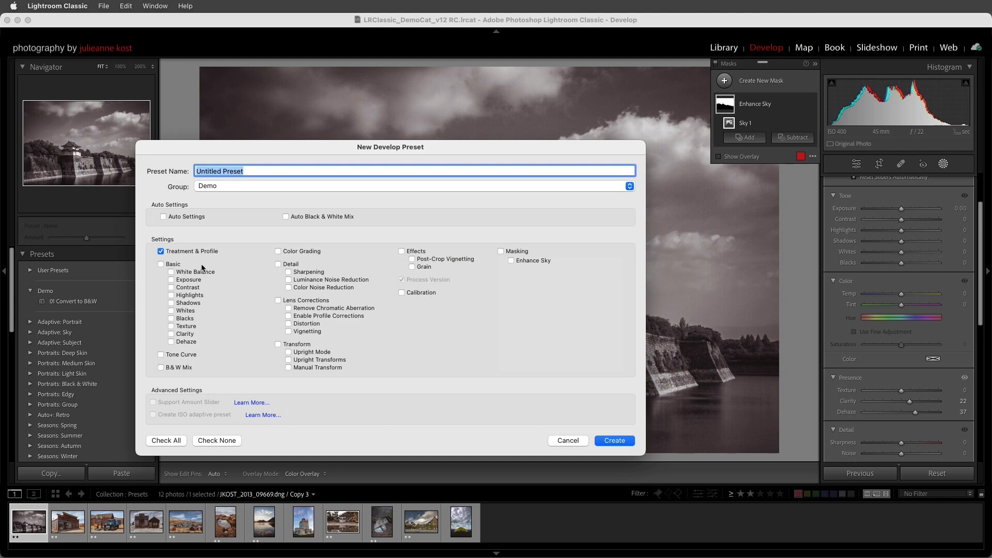
pyautogui.write('02 Color Gra')
pyautogui.write('ding')
pyautogui.click(176, 252)
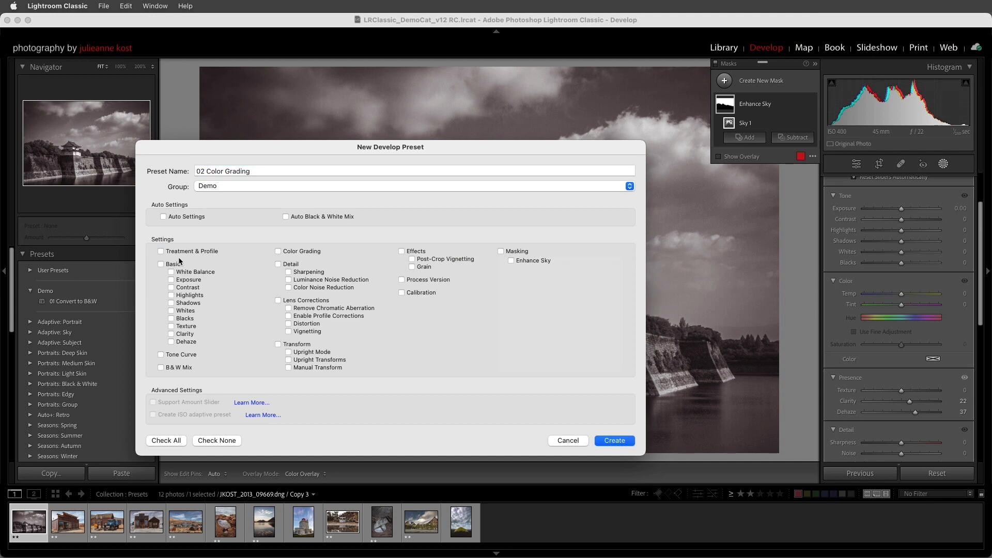
pyautogui.click(292, 252)
pyautogui.press('Return')
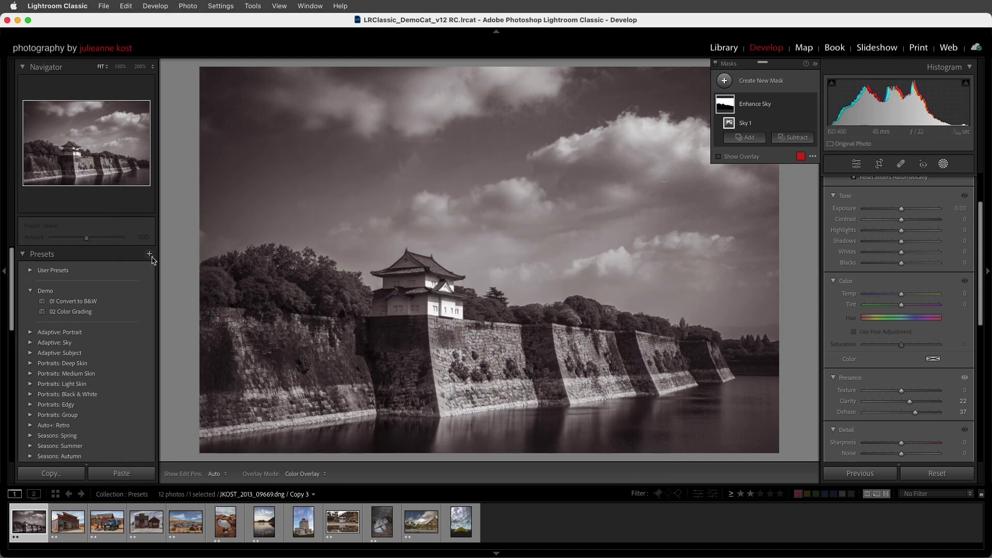
# - Create the '03 Vignette Darken' preset saving only Post-Crop Vignetting
pyautogui.click(150, 254)
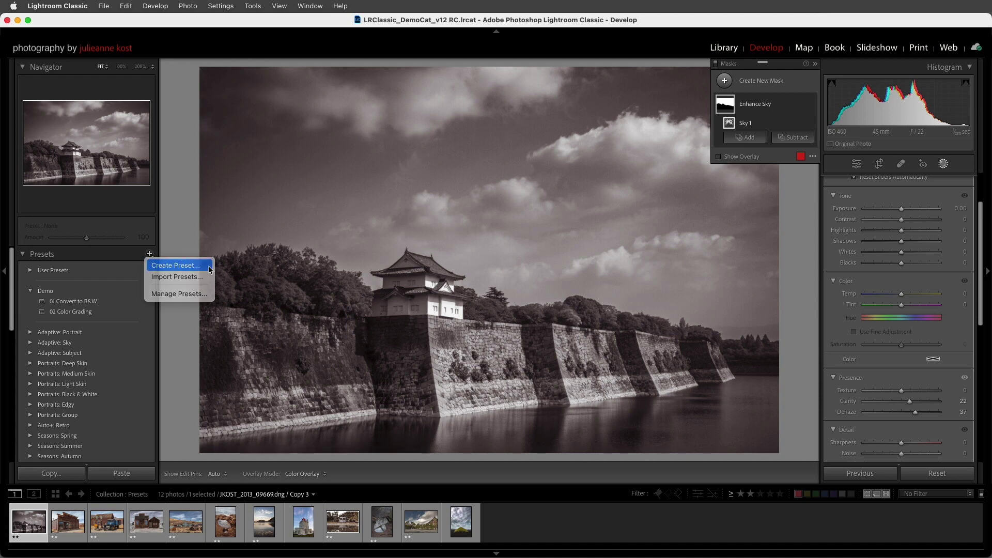
pyautogui.click(178, 265)
pyautogui.click(278, 251)
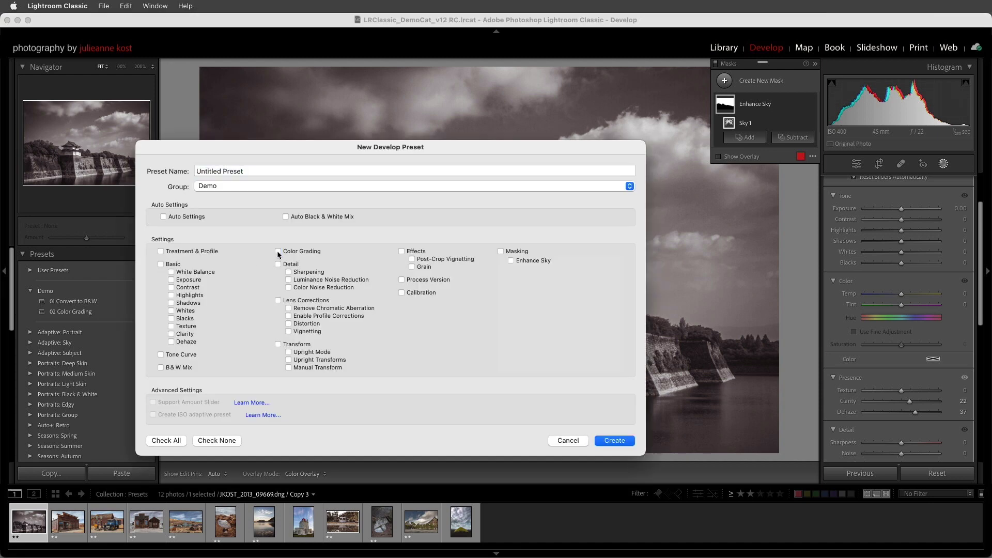
pyautogui.click(413, 260)
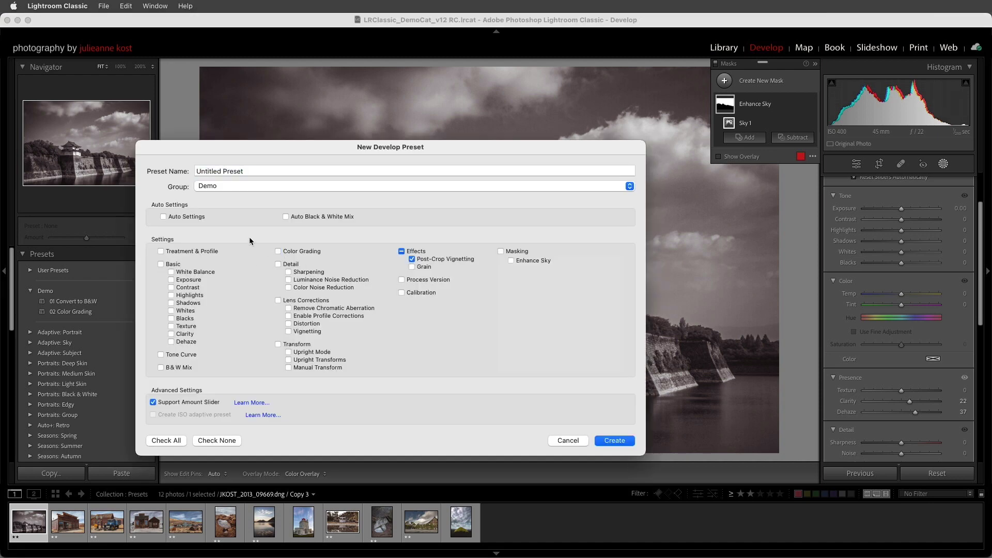
pyautogui.tripleClick(247, 170)
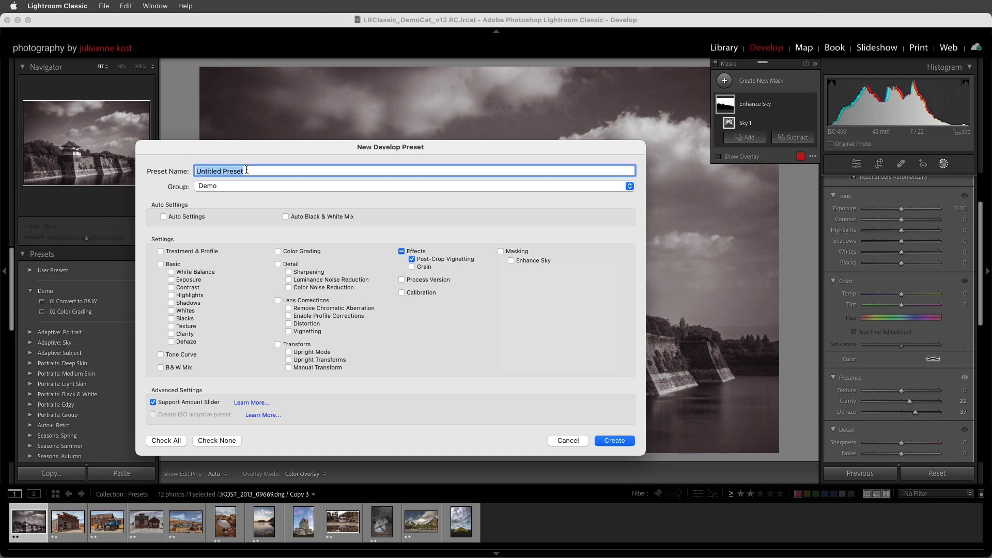
pyautogui.write('03 Vignette')
pyautogui.write(' Darken')
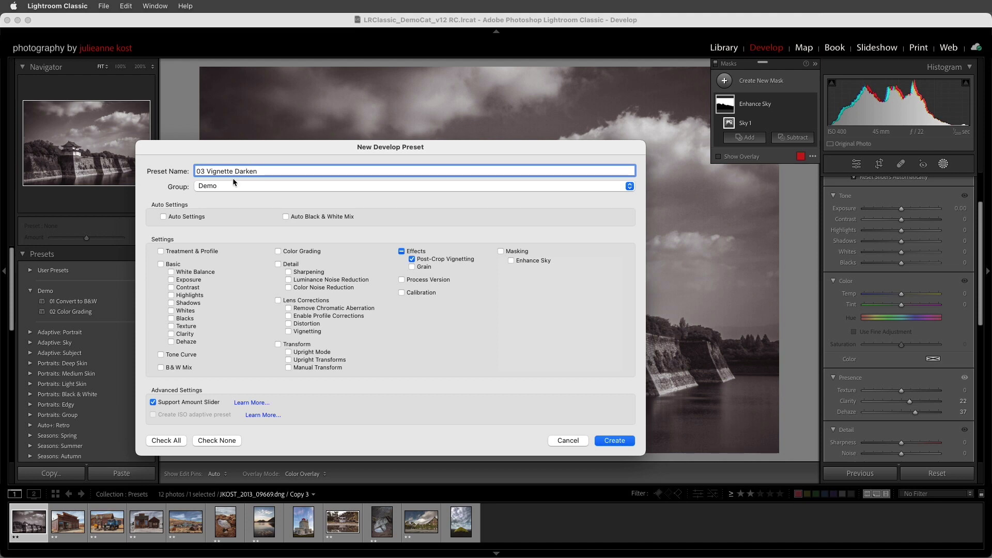
pyautogui.click(615, 441)
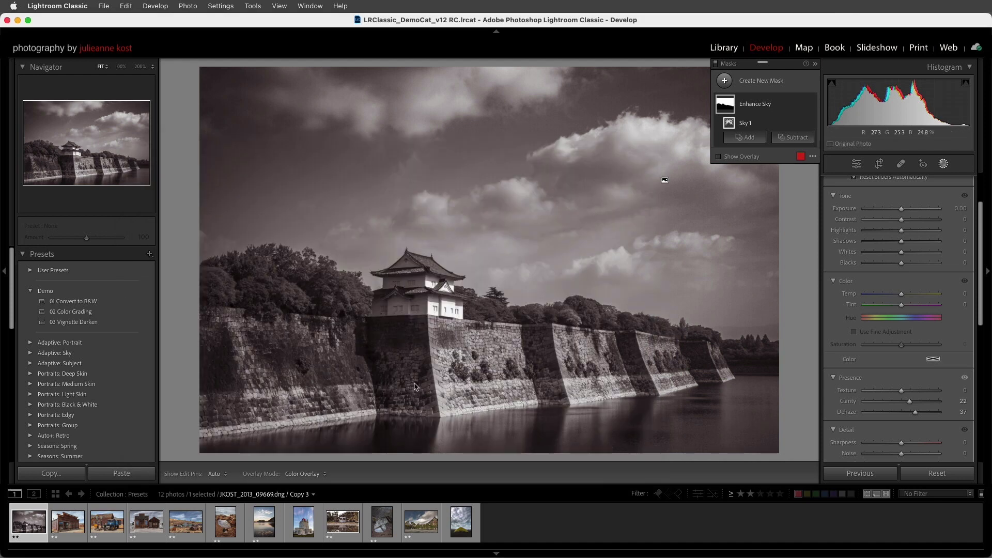
# - Give the photo a white rounded vignette border (Amount +100, Roundness -100) and begin the '04 Vignette White Border' preset
pyautogui.click(856, 164)
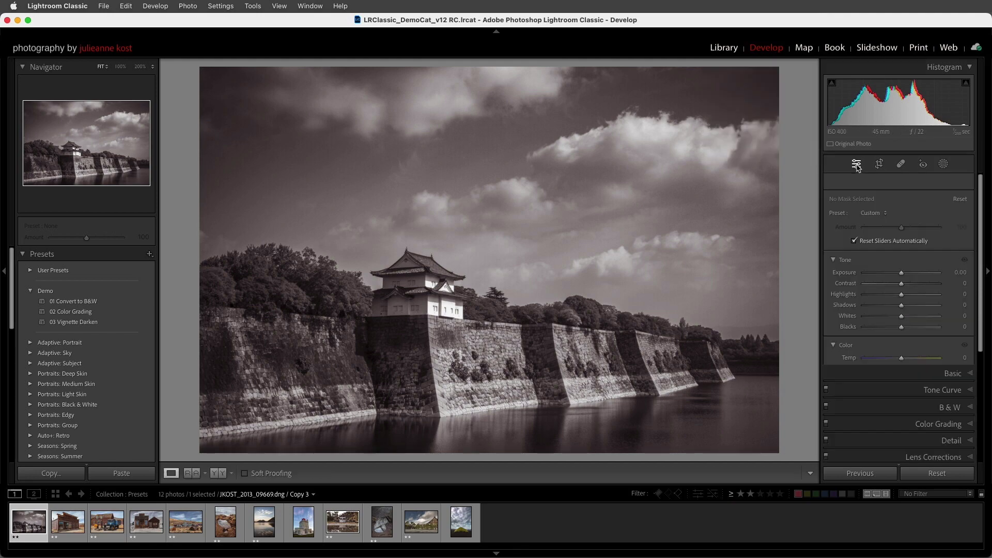
pyautogui.moveTo(896, 333)
pyautogui.mouseDown()
pyautogui.moveTo(935, 333)
pyautogui.moveTo(879, 365)
pyautogui.moveTo(872, 363)
pyautogui.moveTo(892, 356)
pyautogui.moveTo(865, 356)
pyautogui.moveTo(888, 349)
pyautogui.moveTo(856, 350)
pyautogui.mouseUp()
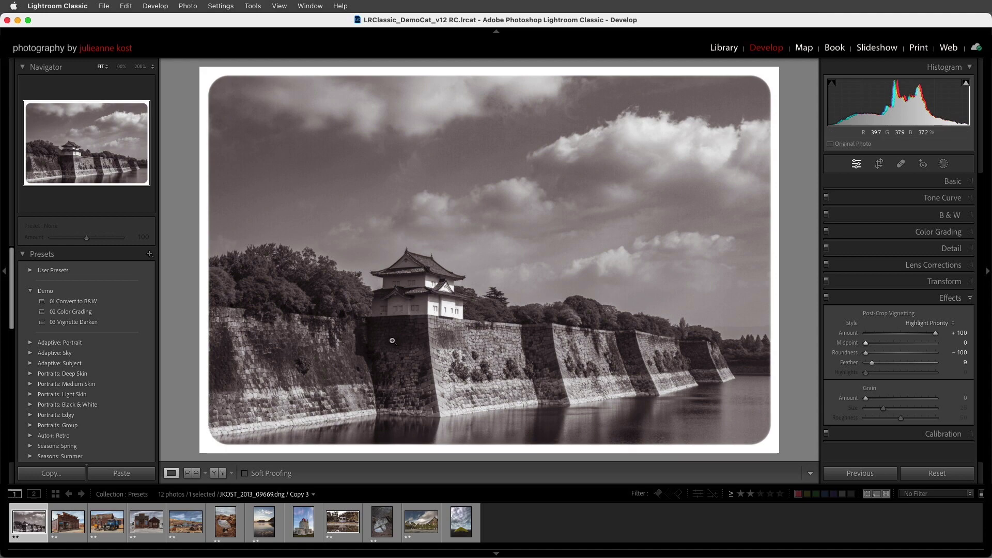
pyautogui.click(149, 254)
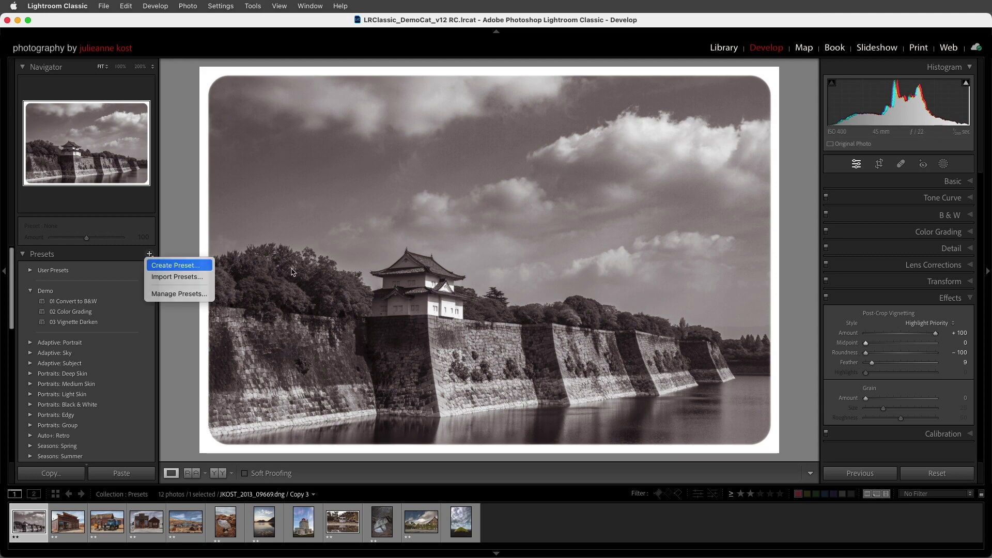
pyautogui.press('Return')
pyautogui.write('04 ')
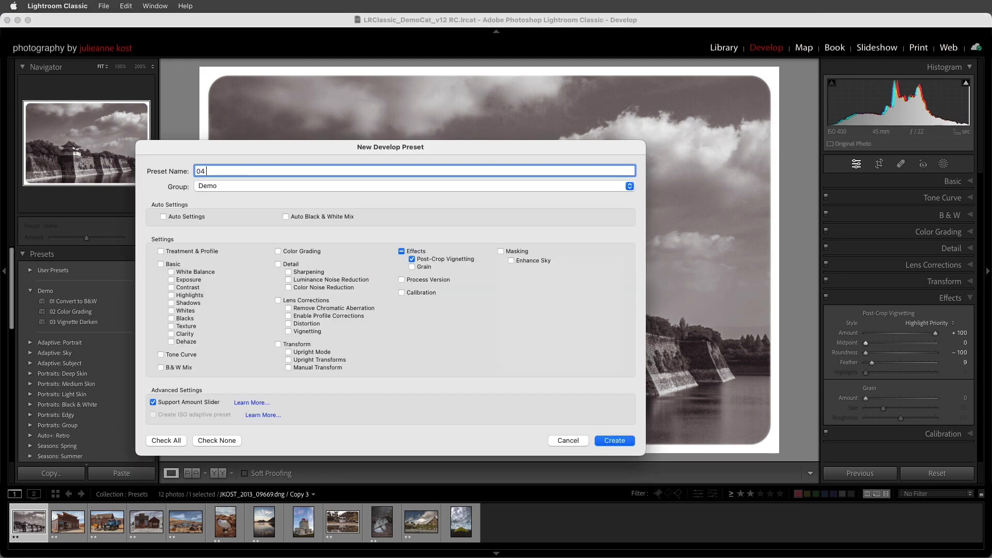
pyautogui.write('Vignette White Border')
# - Save the 04 preset, then create '05 Enhance Sky' storing only the Enhance Sky mask
pyautogui.click(606, 441)
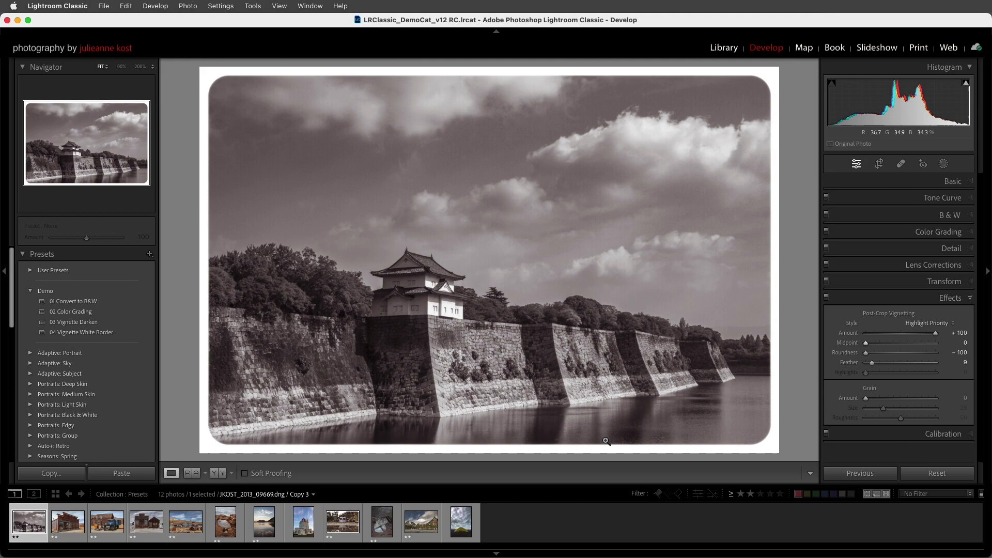
pyautogui.click(149, 254)
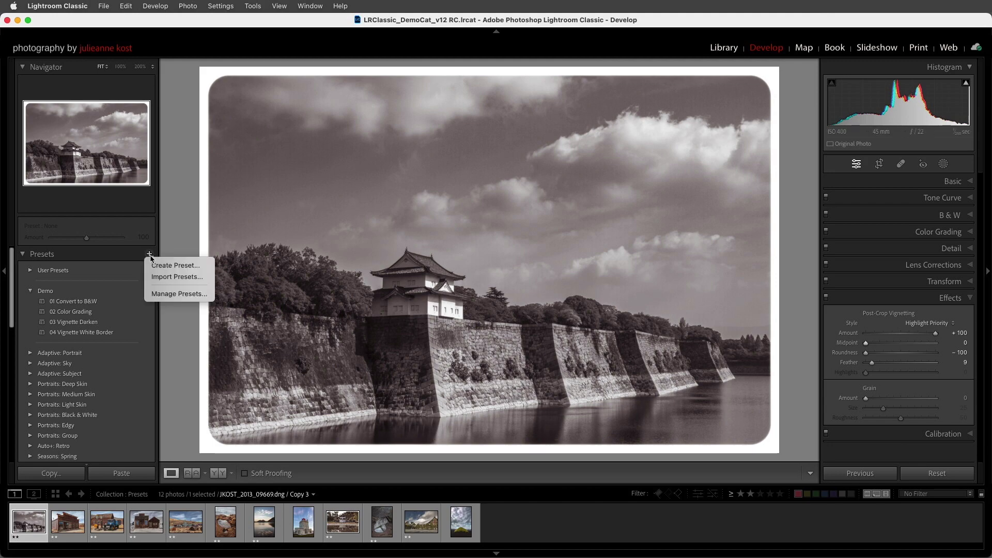
pyautogui.click(191, 269)
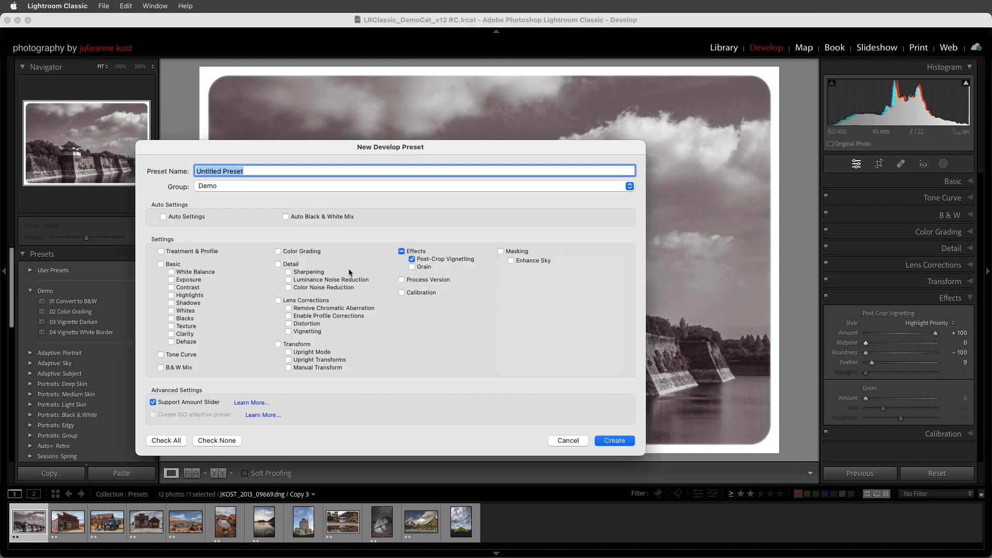
pyautogui.write('05 Enhance')
pyautogui.write('Sky')
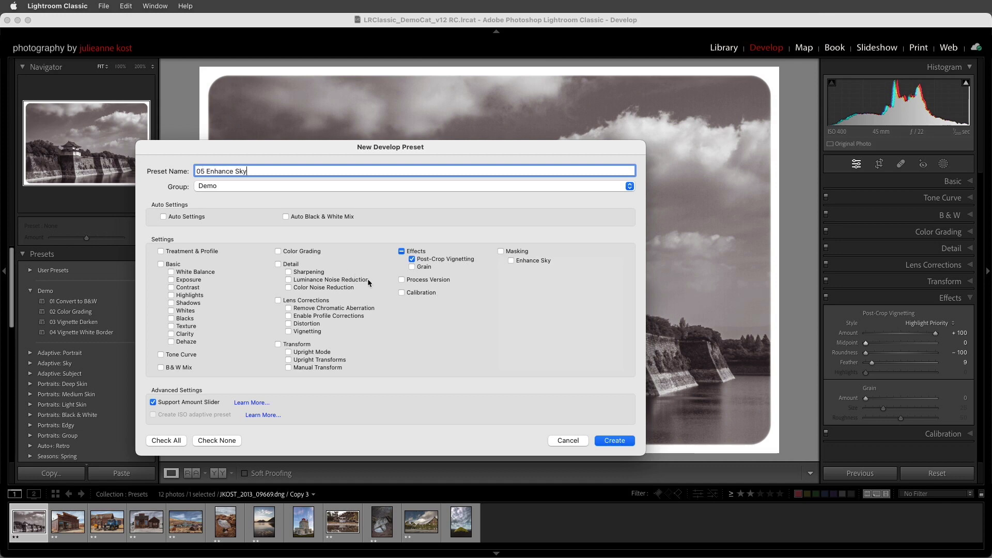
pyautogui.click(412, 259)
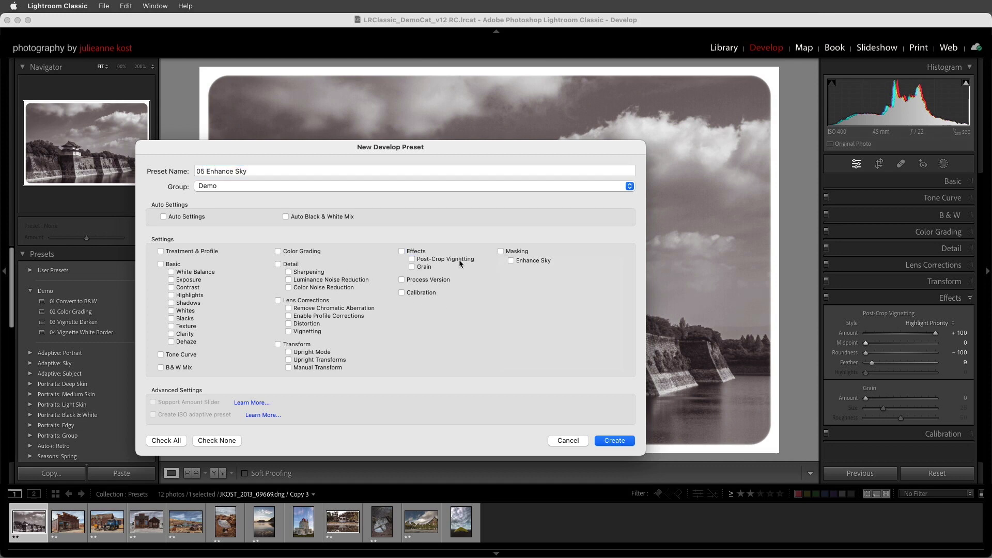
pyautogui.click(515, 260)
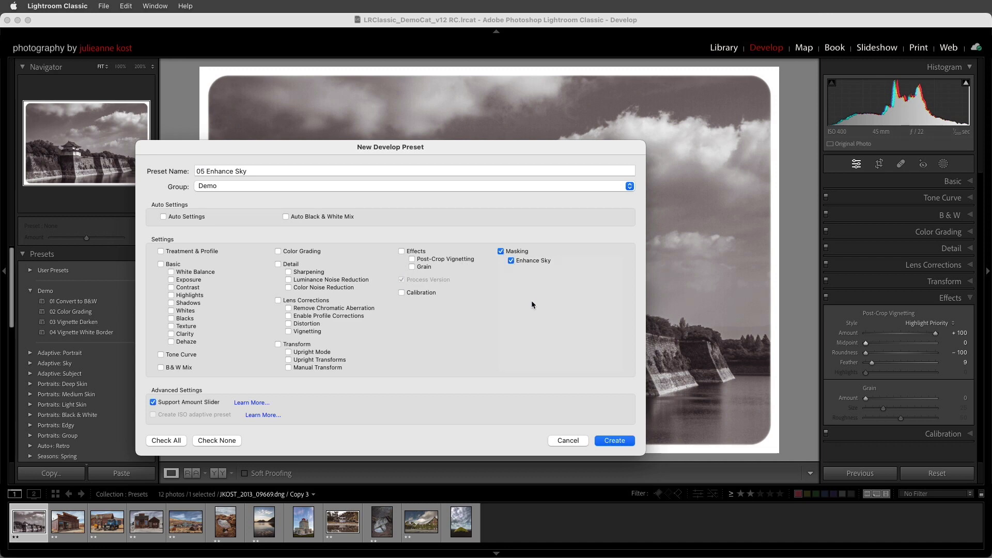
pyautogui.click(613, 441)
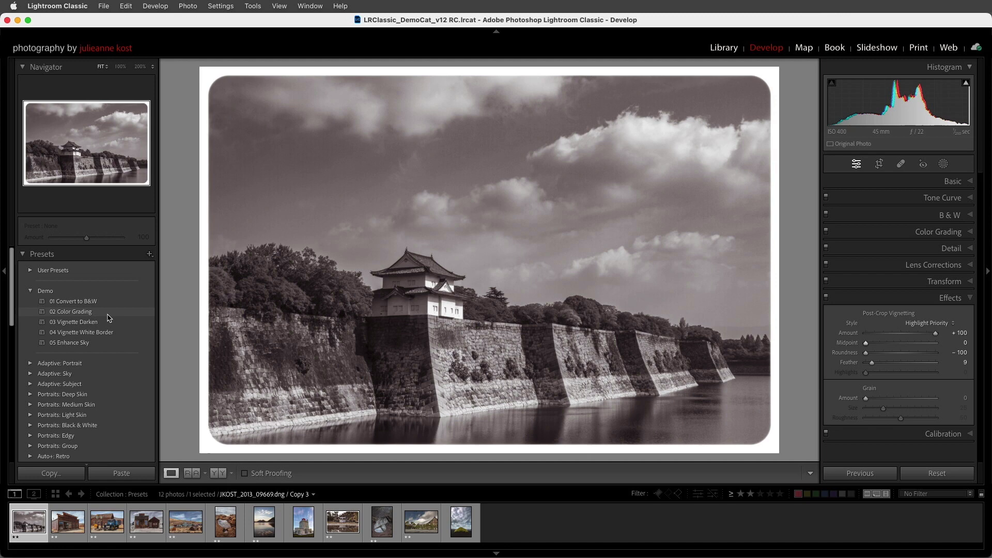
# - Preview the 03 Vignette Darken and 04 Vignette White Border presets on the castle photo
pyautogui.click(94, 322)
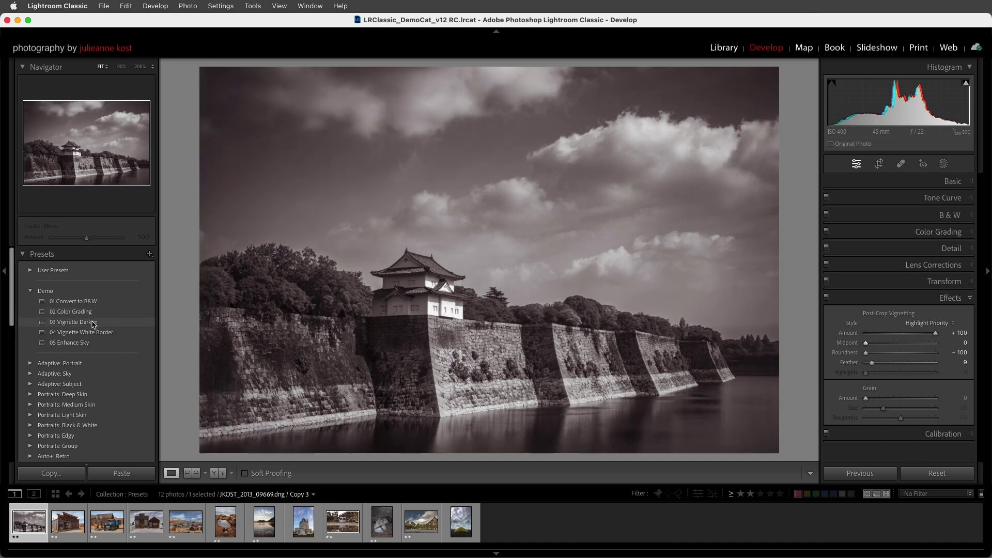
pyautogui.click(95, 323)
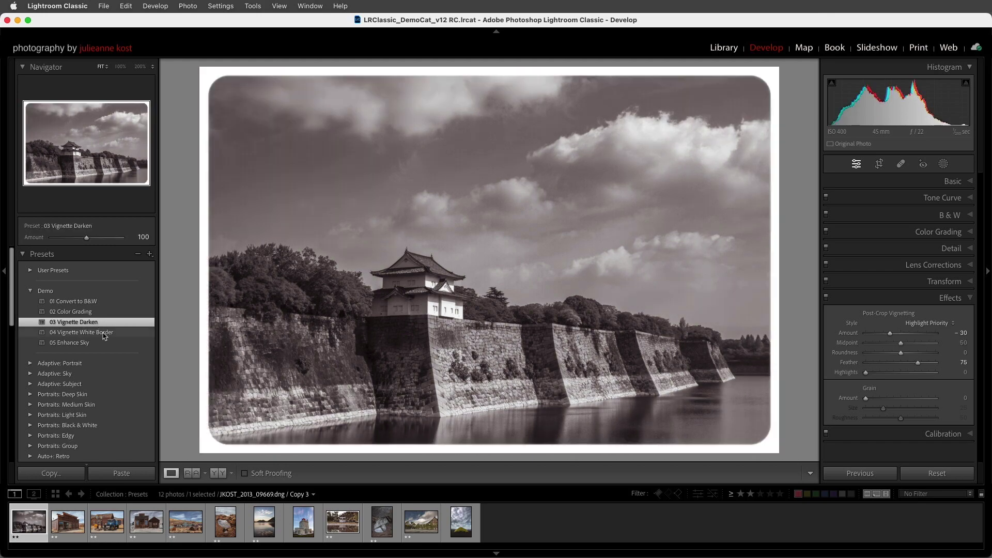
pyautogui.click(103, 334)
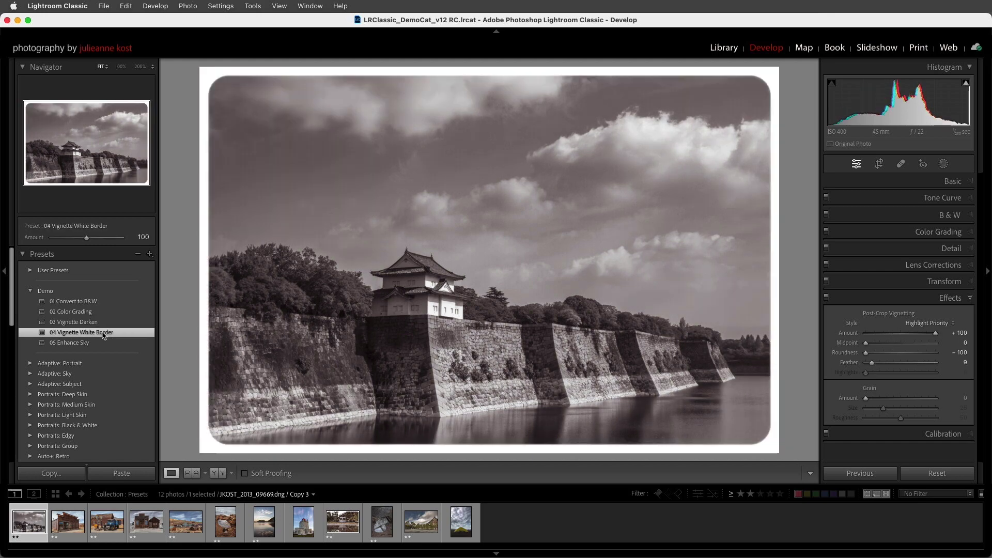
# - On the storefront photo, apply presets 01, 02 (stronger Amount), 03 and 05
pyautogui.click(73, 519)
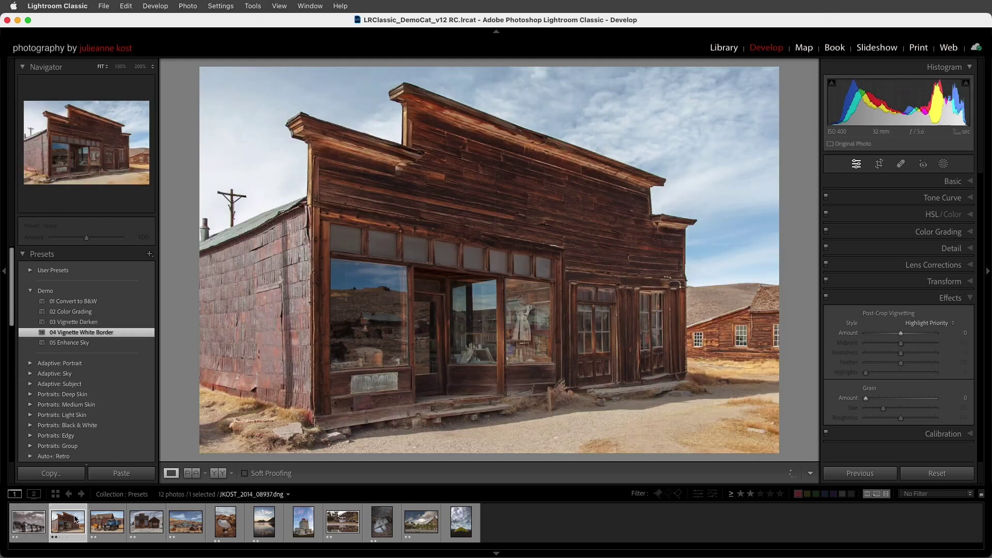
pyautogui.click(98, 302)
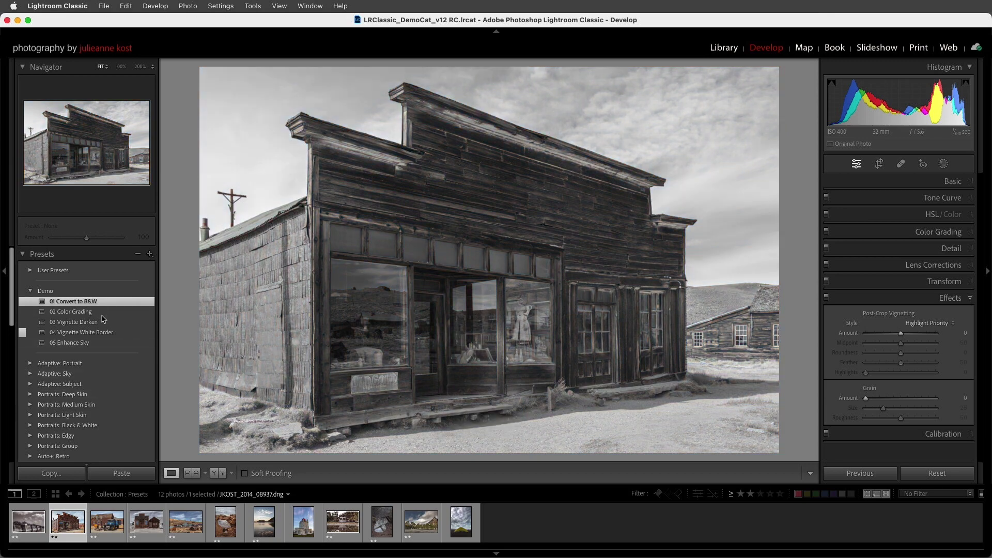
pyautogui.click(96, 312)
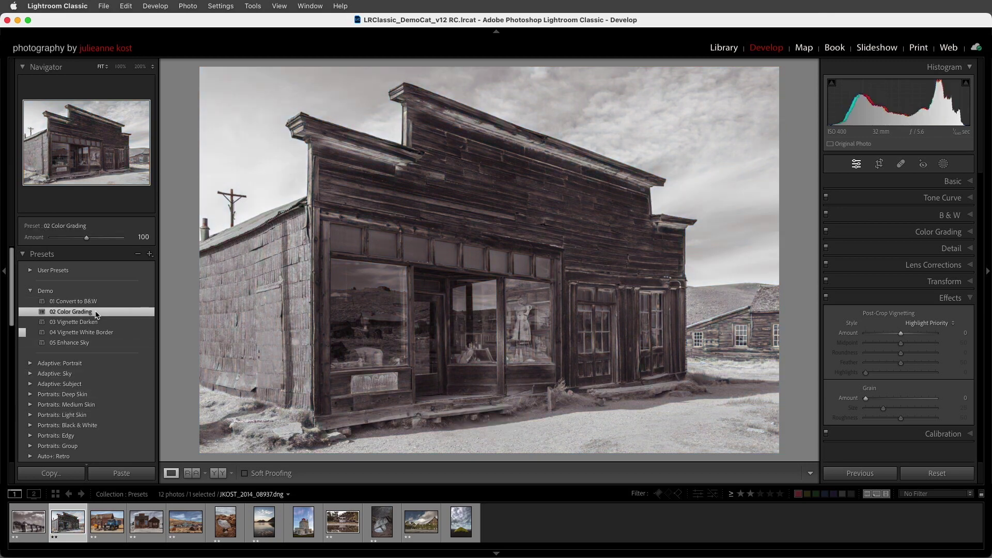
pyautogui.moveTo(86, 237)
pyautogui.mouseDown()
pyautogui.moveTo(96, 242)
pyautogui.moveTo(83, 242)
pyautogui.mouseUp()
pyautogui.click(86, 323)
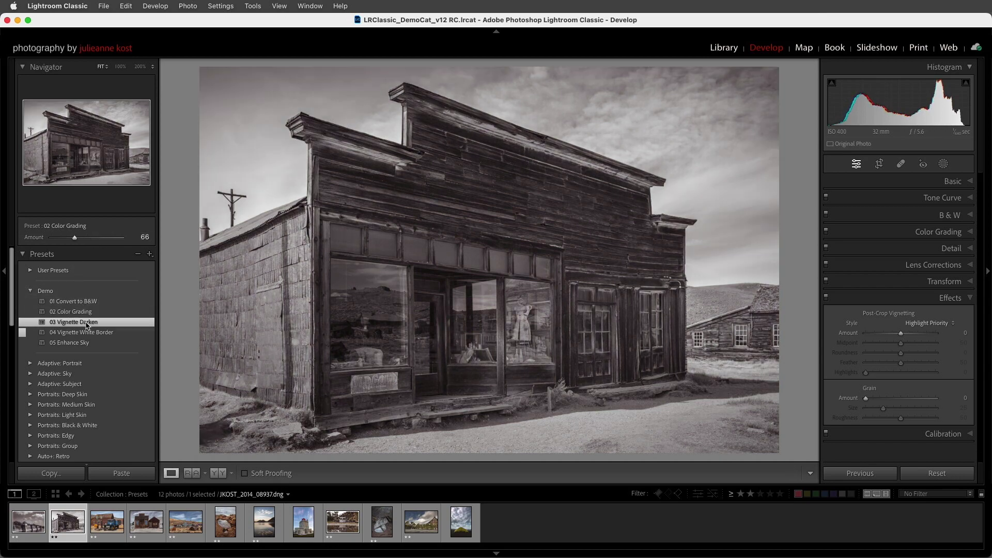
pyautogui.click(84, 344)
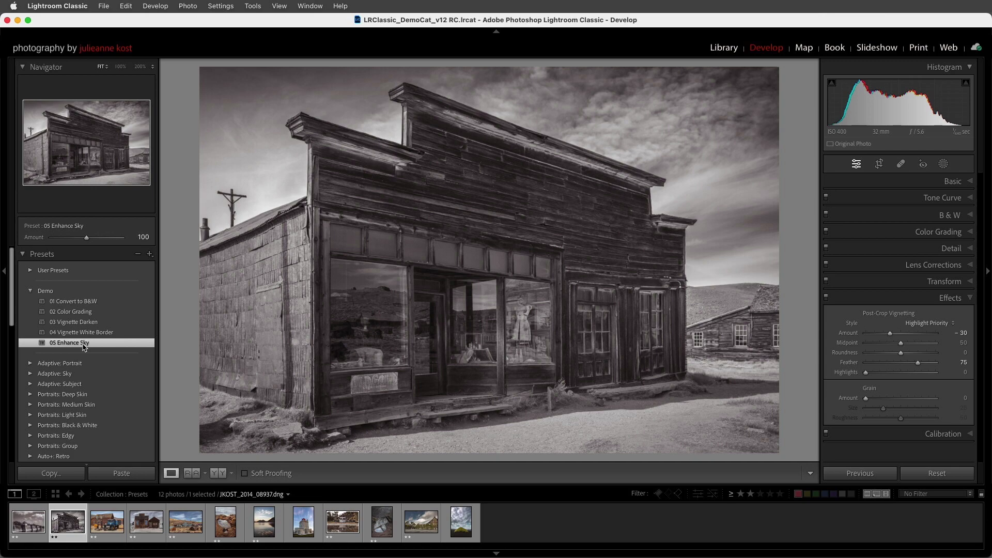
# - Create '06 One Click Sepia' saving Treatment & Profile, Color Grading, Post-Crop Vignetting and the sky mask
pyautogui.click(149, 254)
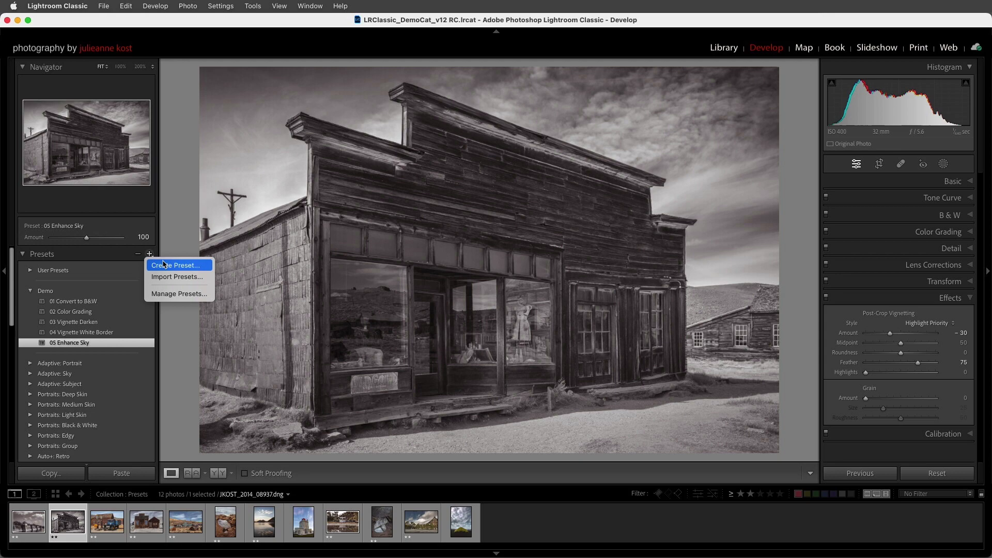
pyautogui.click(176, 265)
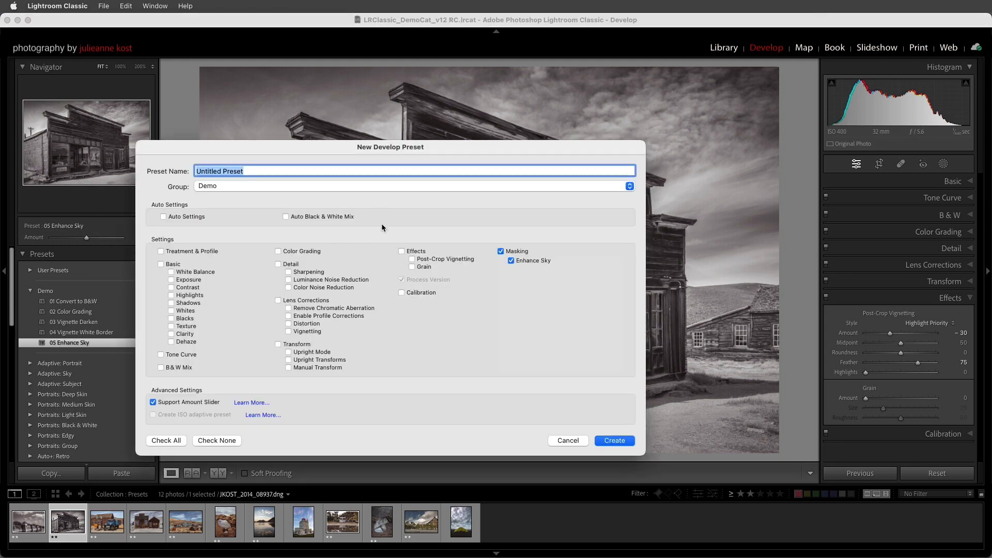
pyautogui.click(412, 260)
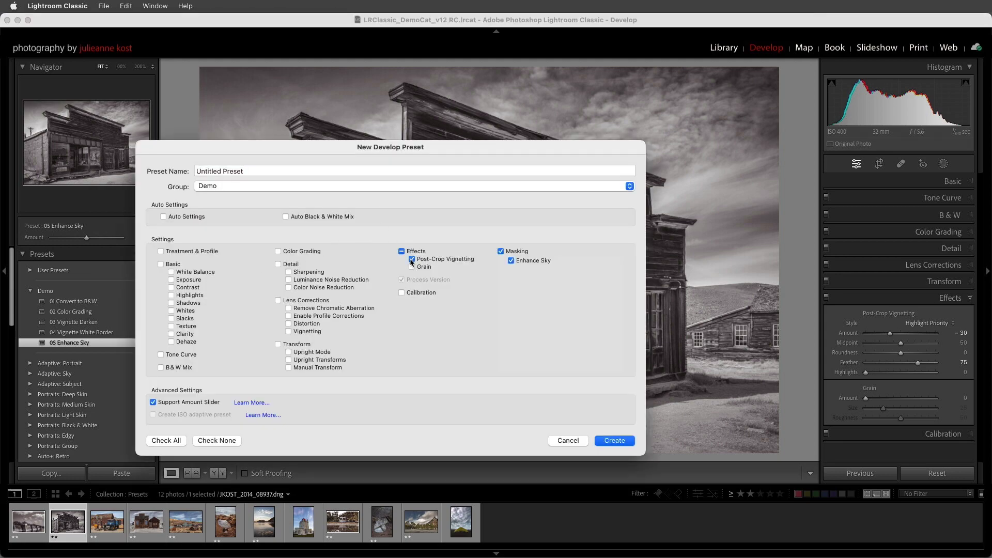
pyautogui.click(278, 251)
pyautogui.tripleClick(259, 171)
pyautogui.write('06 One Click Sepia')
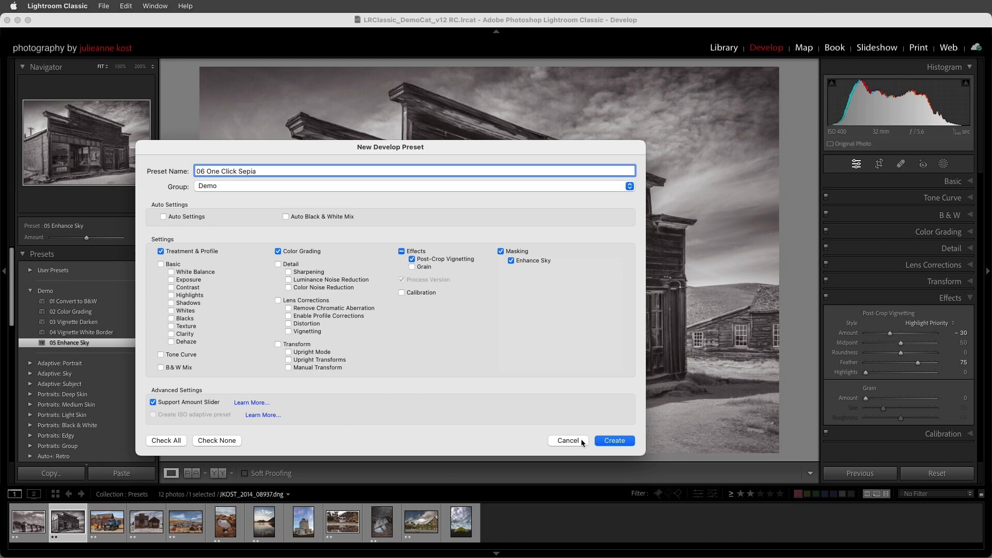
pyautogui.click(610, 441)
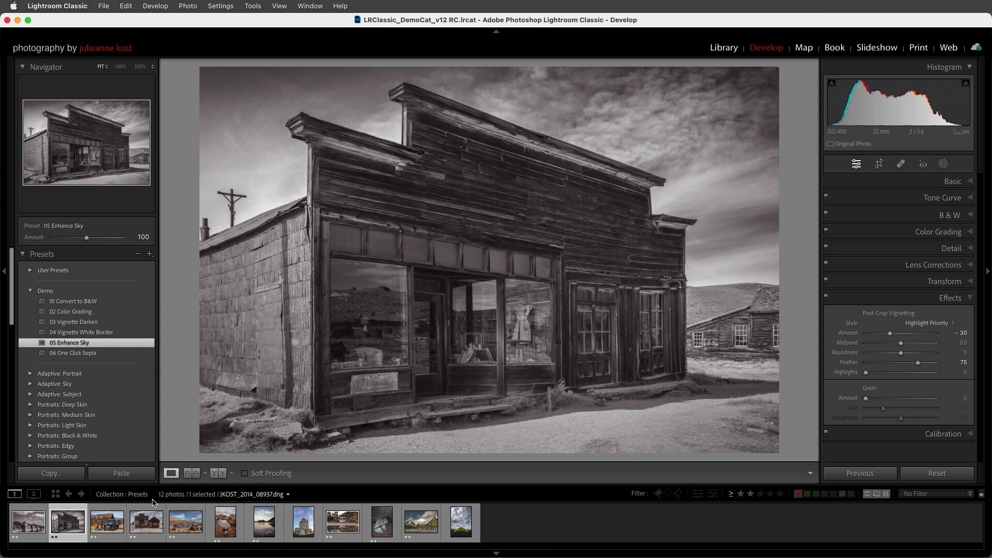
# - On the truck photo, apply 06 One Click Sepia at Amount 145 and lighten the vignette to -22
pyautogui.click(109, 530)
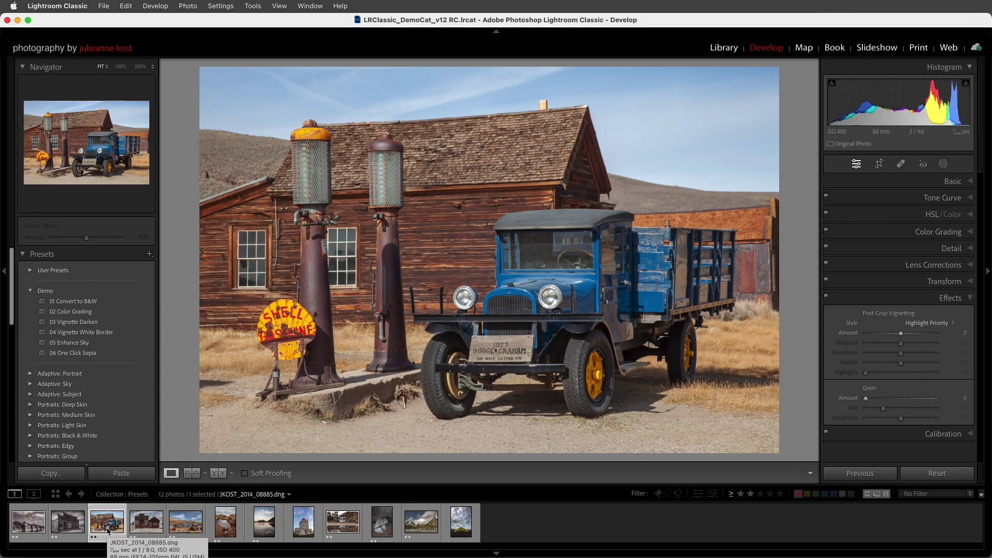
pyautogui.click(86, 353)
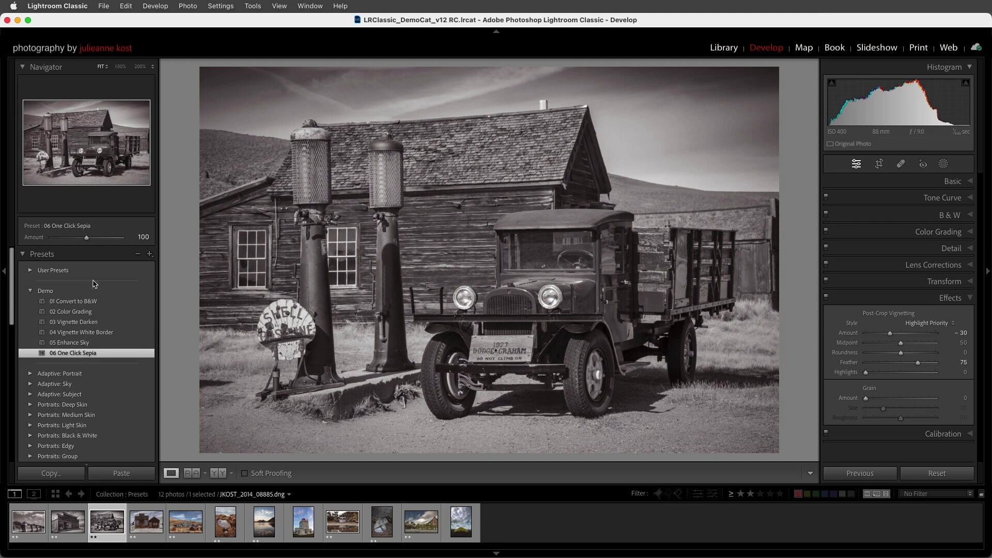
pyautogui.moveTo(86, 238)
pyautogui.mouseDown()
pyautogui.moveTo(72, 241)
pyautogui.moveTo(114, 241)
pyautogui.moveTo(64, 241)
pyautogui.moveTo(93, 240)
pyautogui.mouseUp()
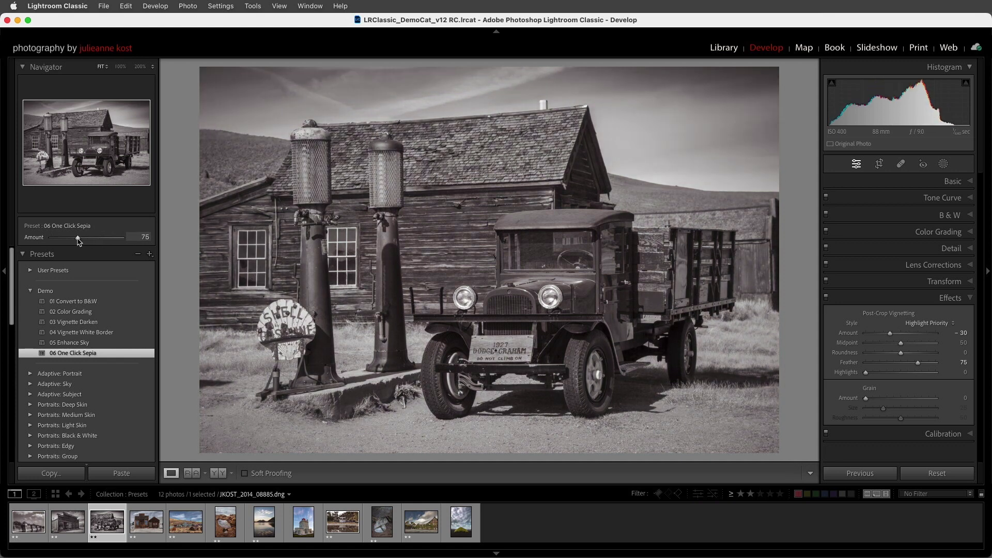
pyautogui.moveTo(93, 241); pyautogui.dragTo(103, 240)
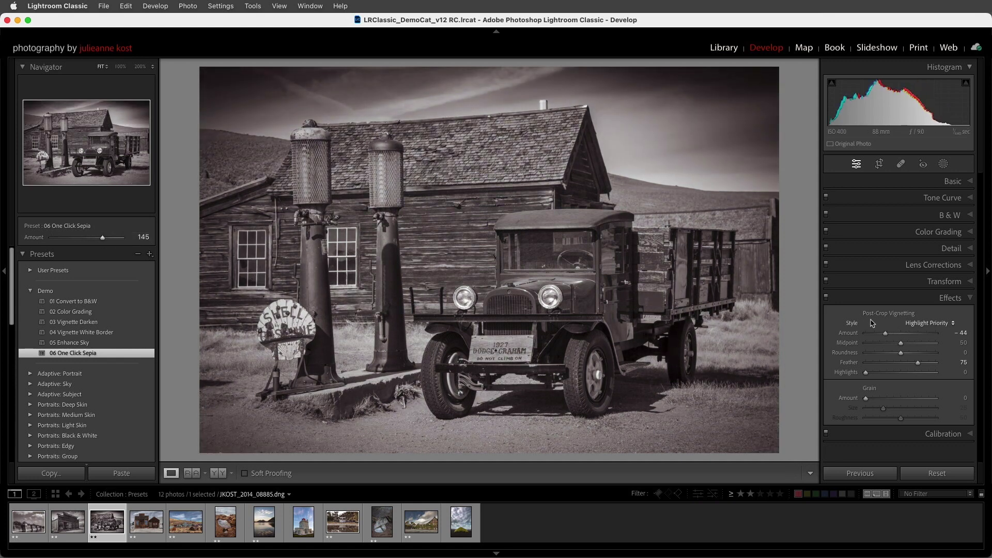
pyautogui.moveTo(885, 334); pyautogui.dragTo(893, 334)
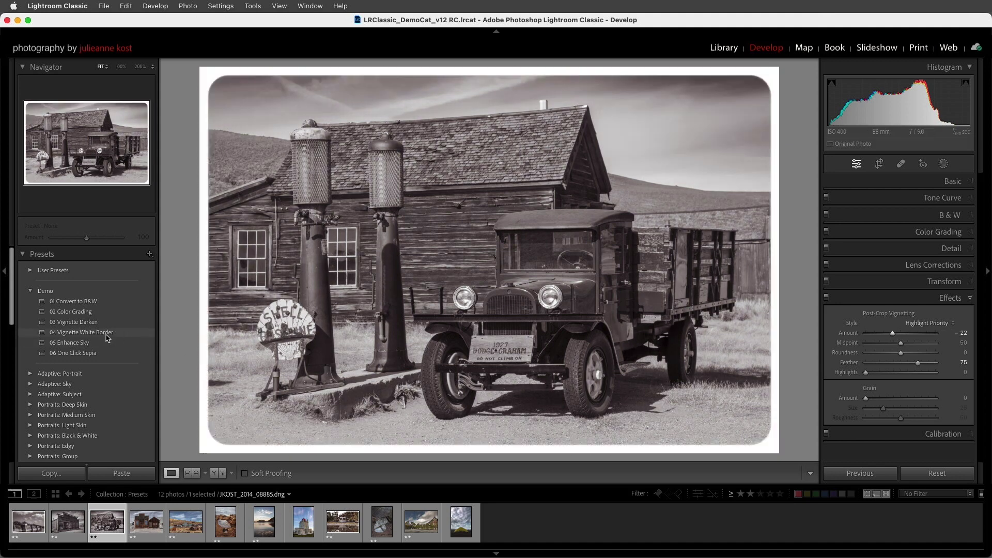
# - Add the white border to the truck, then Auto Sync 06 One Click Sepia across three selected photos
pyautogui.click(108, 336)
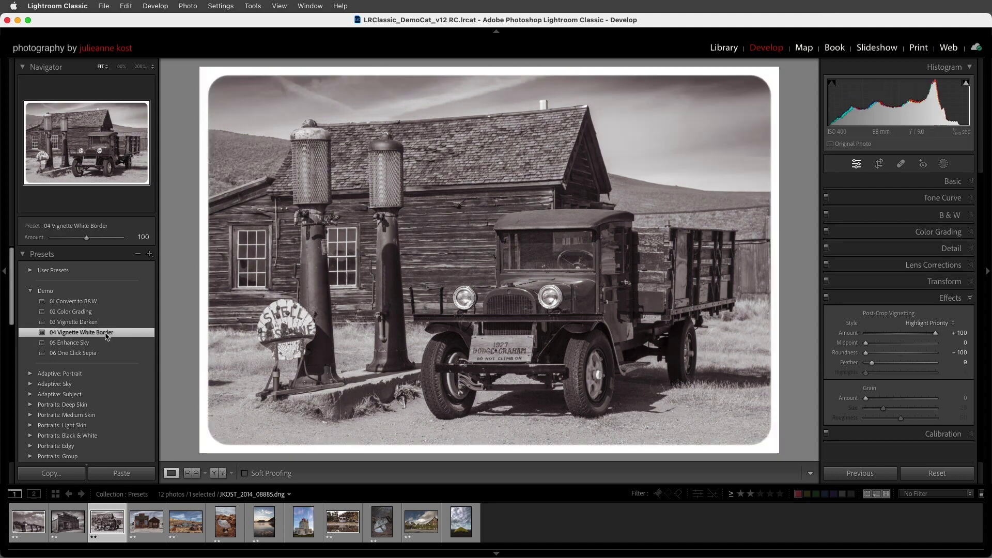
pyautogui.click(225, 523)
pyautogui.keyDown('shift'); pyautogui.click(298, 526); pyautogui.keyUp('shift')
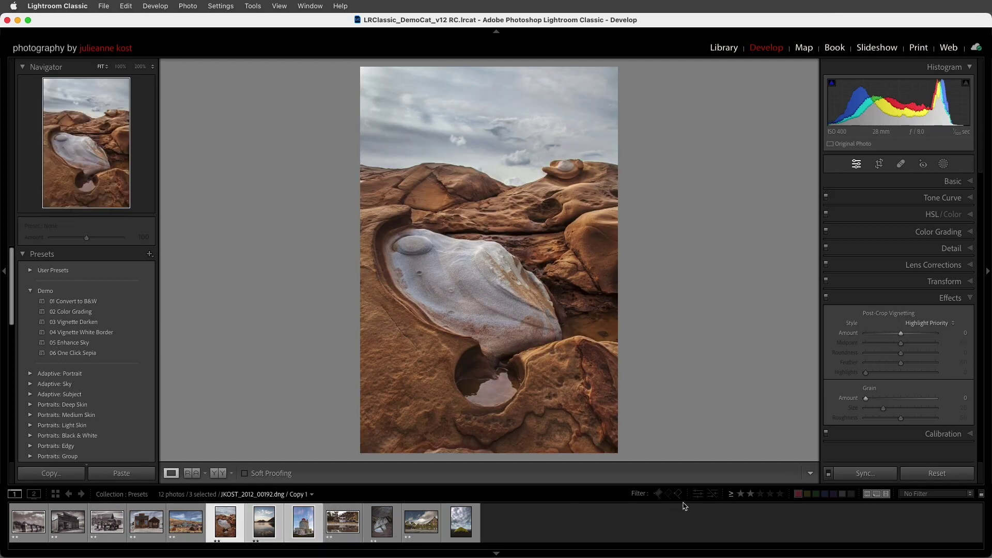
pyautogui.click(828, 474)
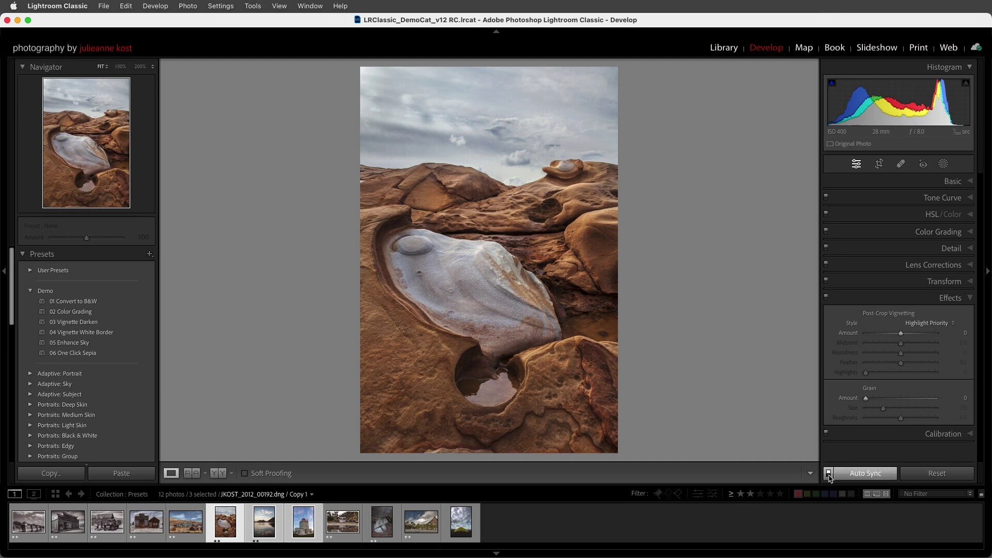
pyautogui.click(125, 354)
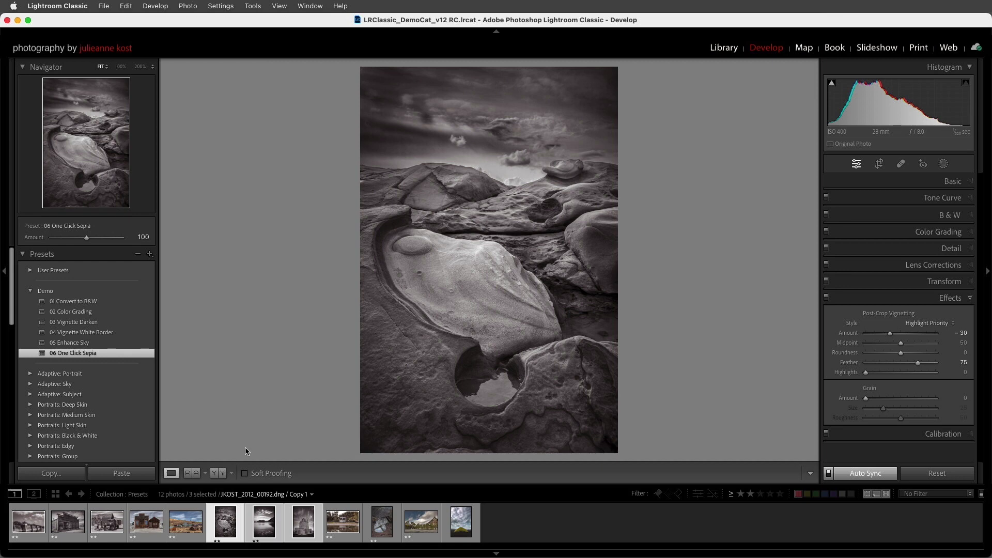
# - Check the sepia on the lake and lighthouse photos, then switch to the Library grid
pyautogui.click(265, 523)
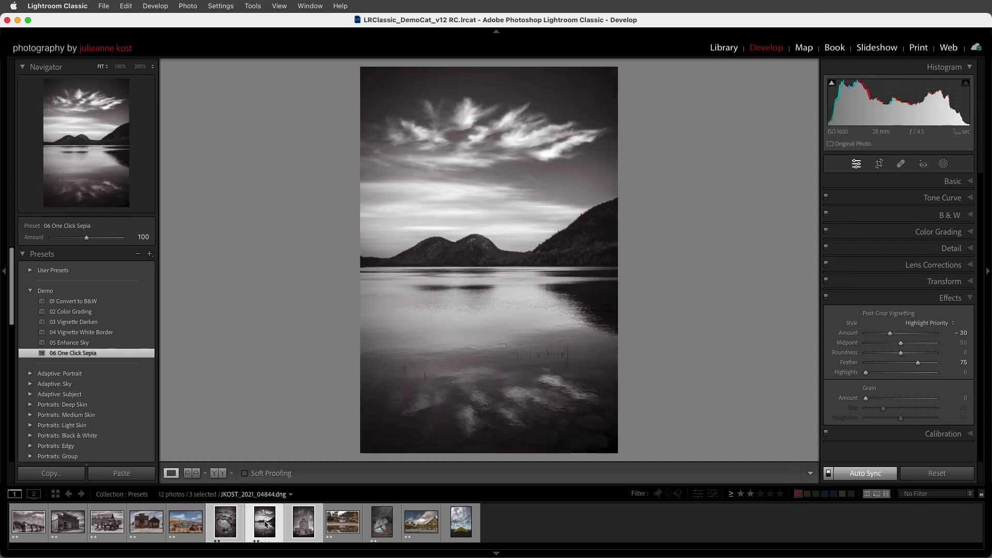
pyautogui.click(303, 525)
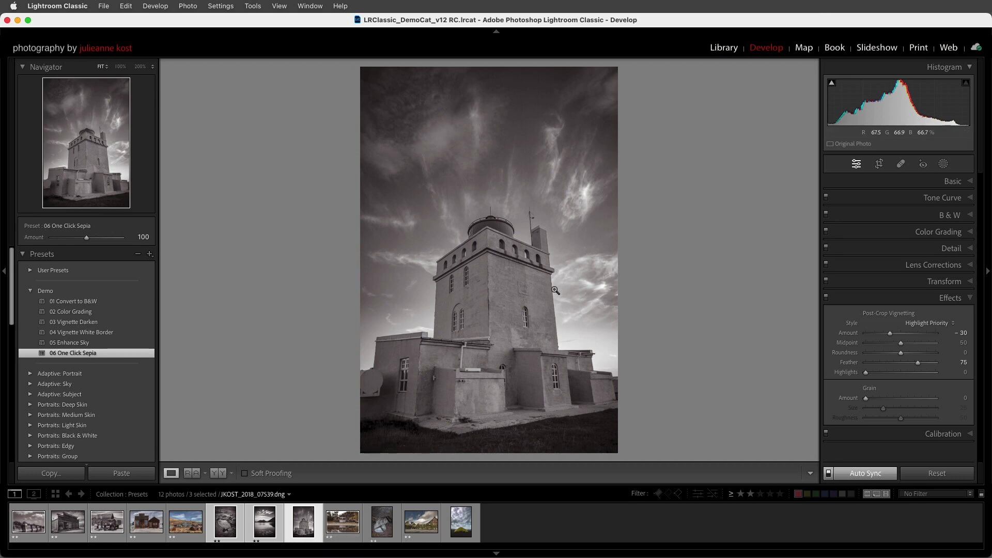
pyautogui.click(723, 47)
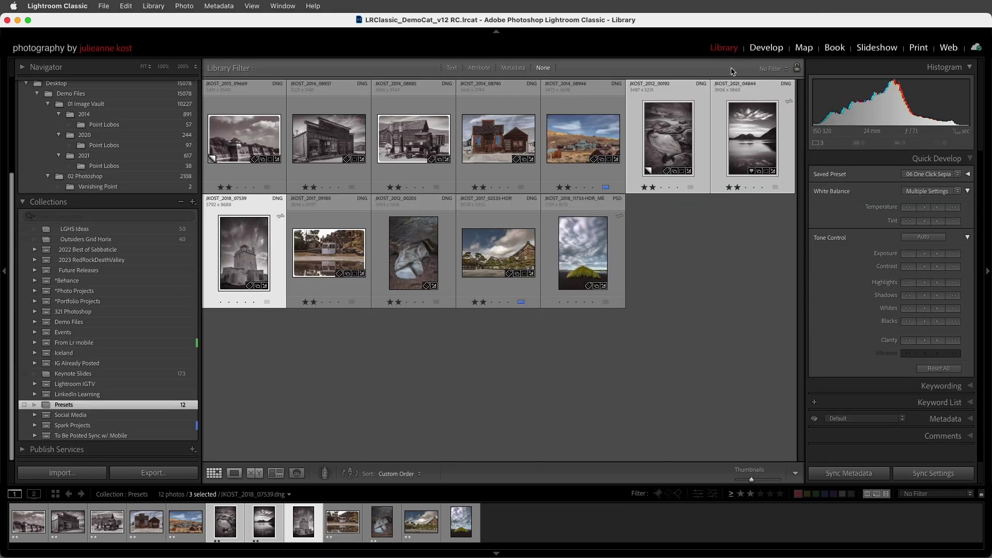
# - Check the Quick Develop Saved Preset list, then set the Painter to spray Settings from User Presets
pyautogui.click(927, 175)
pyautogui.click(928, 176)
pyautogui.click(326, 472)
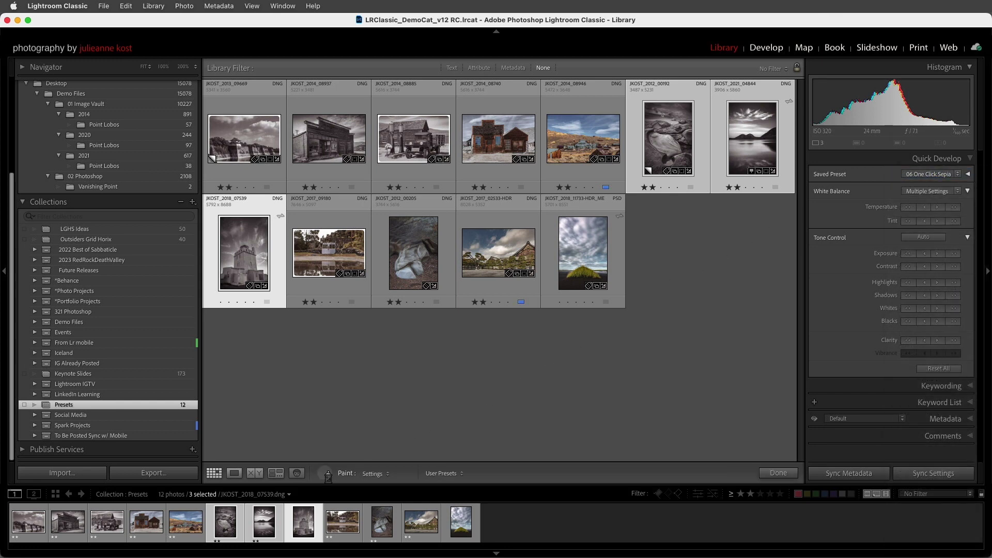
pyautogui.click(379, 474)
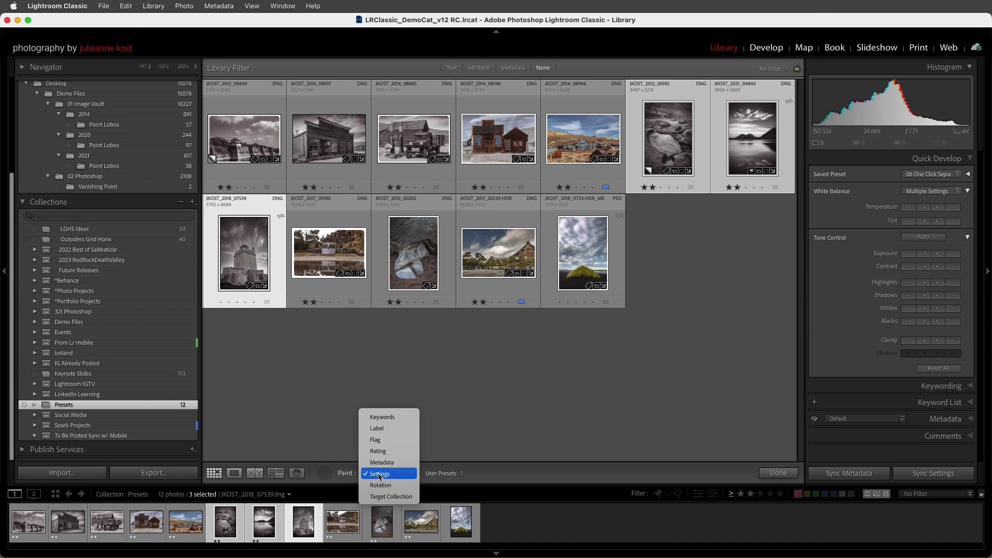
pyautogui.click(443, 473)
pyautogui.moveTo(465, 509)
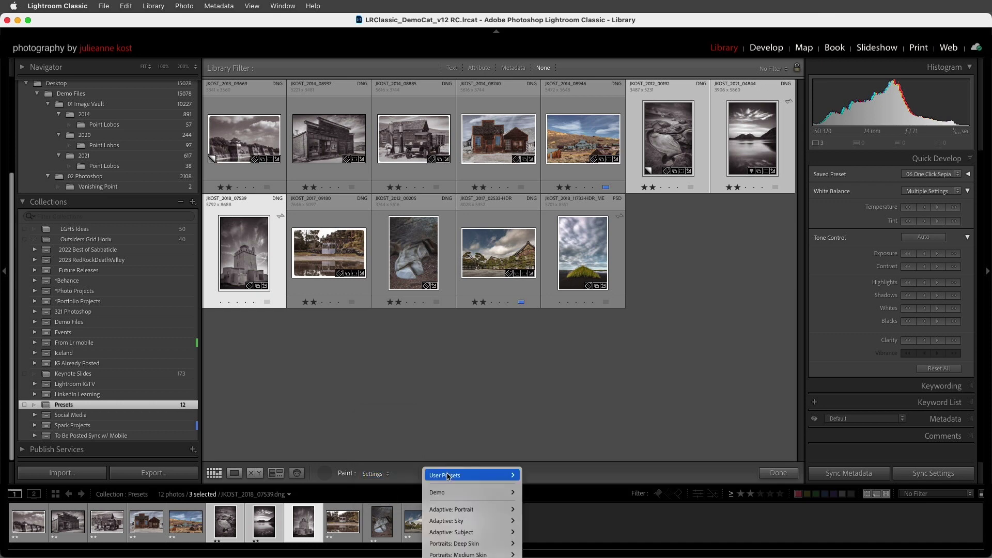
pyautogui.click(453, 447)
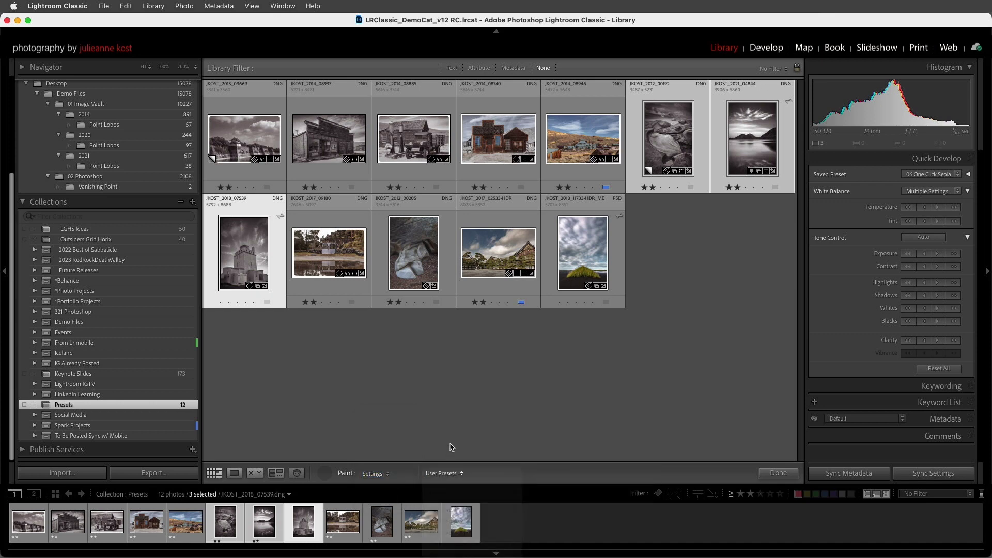
# - Open the Import window, check its Develop Settings presets, keep None, and close it
pyautogui.click(80, 473)
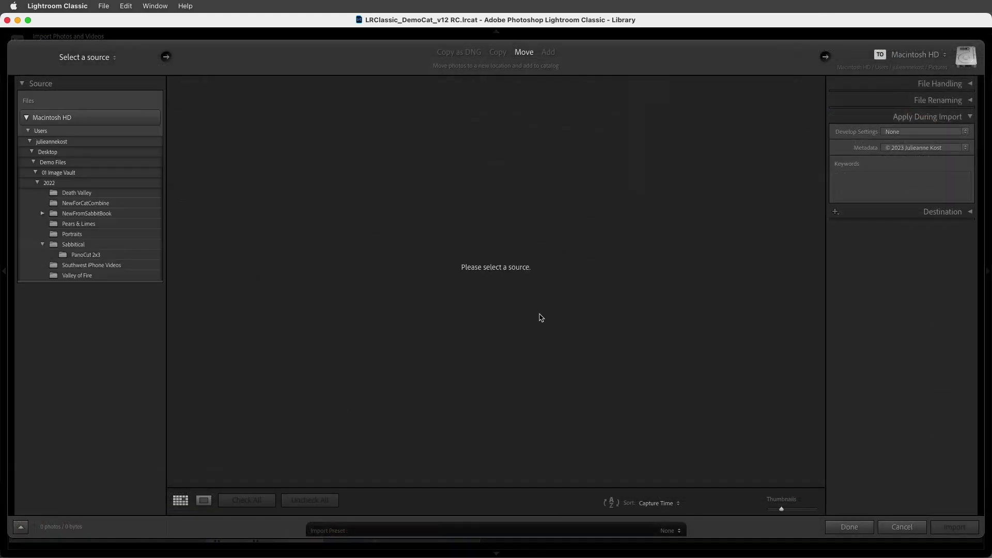
pyautogui.click(914, 133)
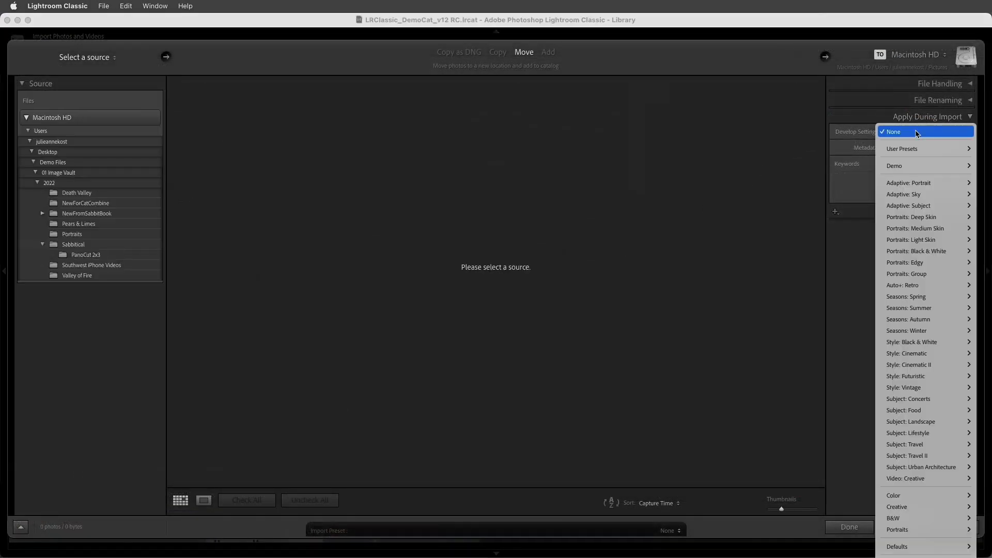
pyautogui.click(915, 133)
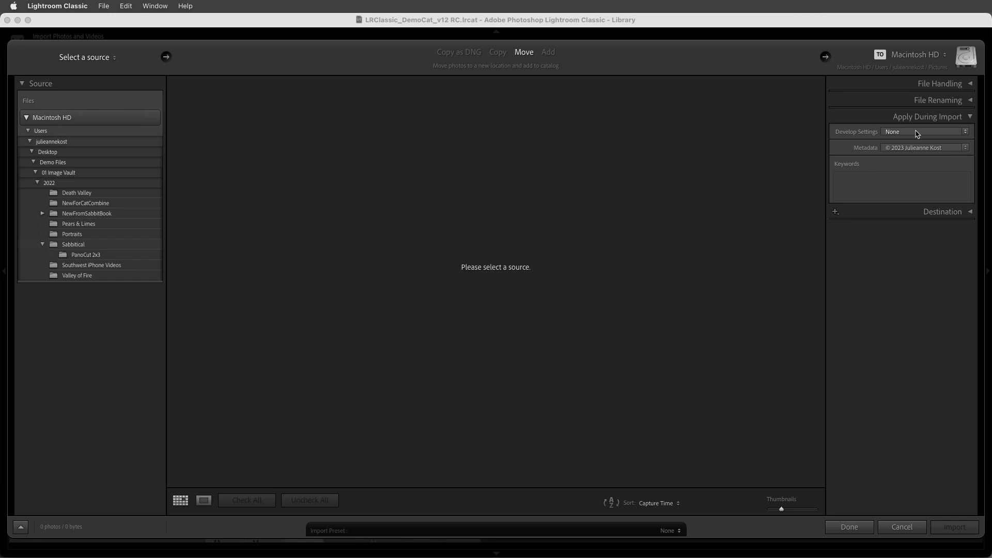
pyautogui.click(850, 527)
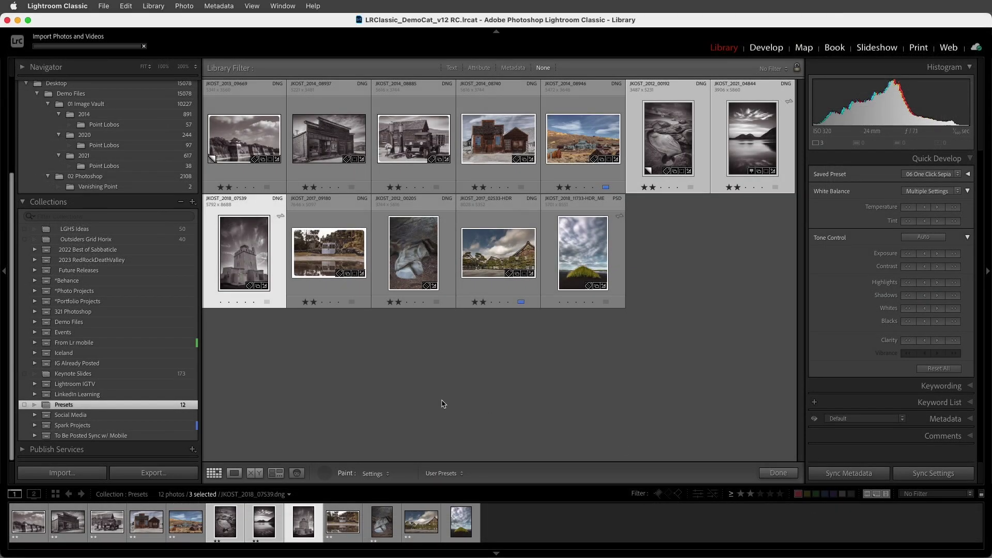
# - In Develop, expand the Adaptive: Sky and Style: Cinematic preset groups
pyautogui.press('d')
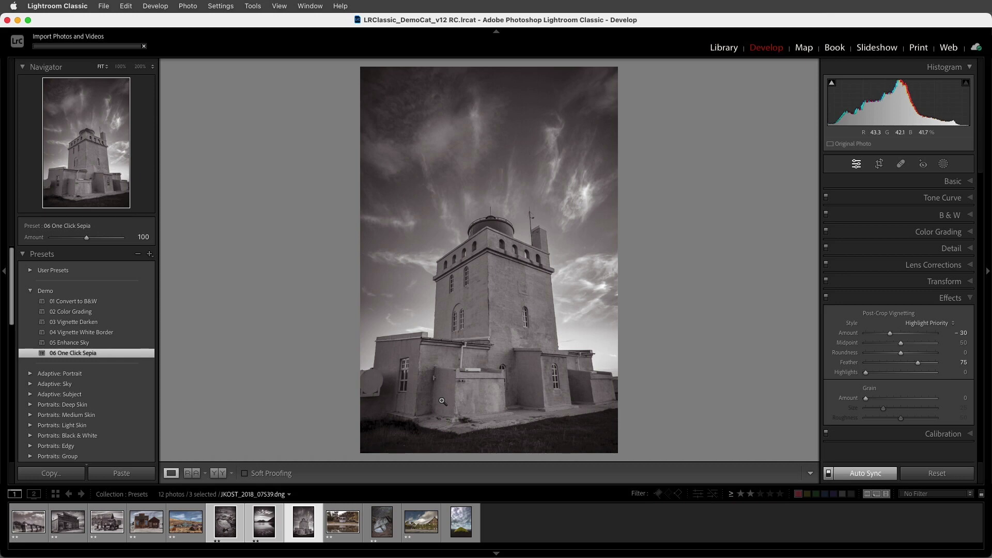
pyautogui.scroll(-2, 127, 373)
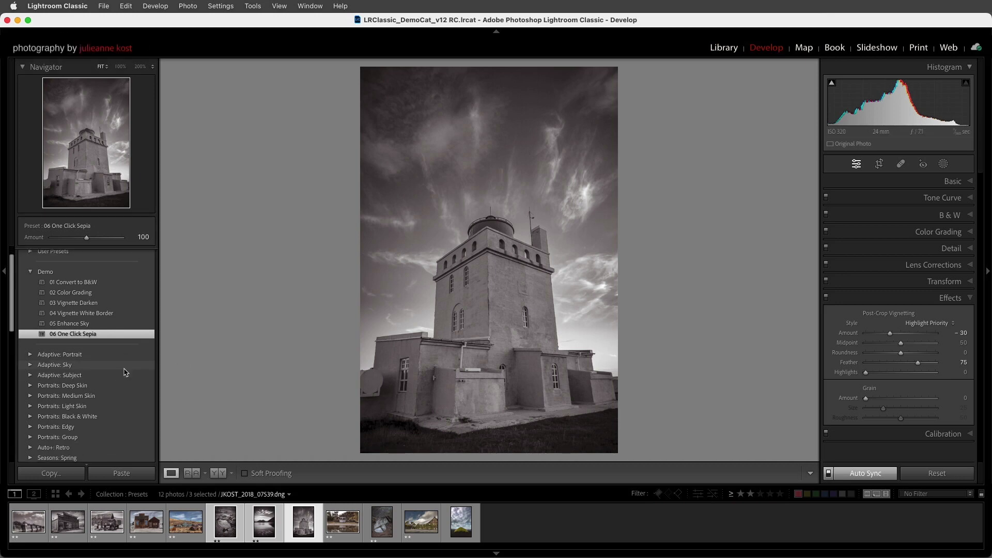
pyautogui.click(30, 365)
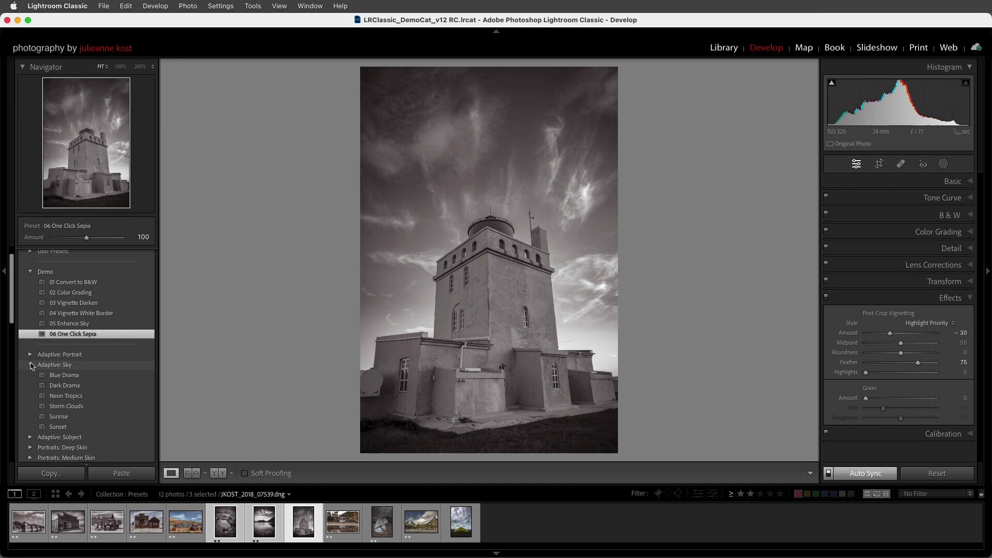
pyautogui.scroll(-1, 31, 365)
pyautogui.scroll(-1, 30, 366)
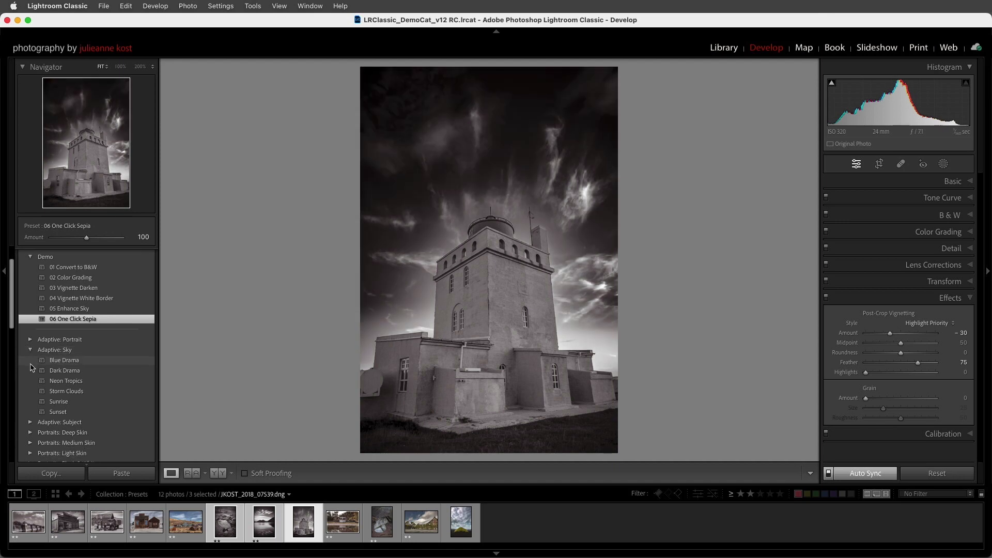
pyautogui.scroll(-2, 30, 368)
pyautogui.scroll(-2, 31, 368)
pyautogui.scroll(-1, 31, 369)
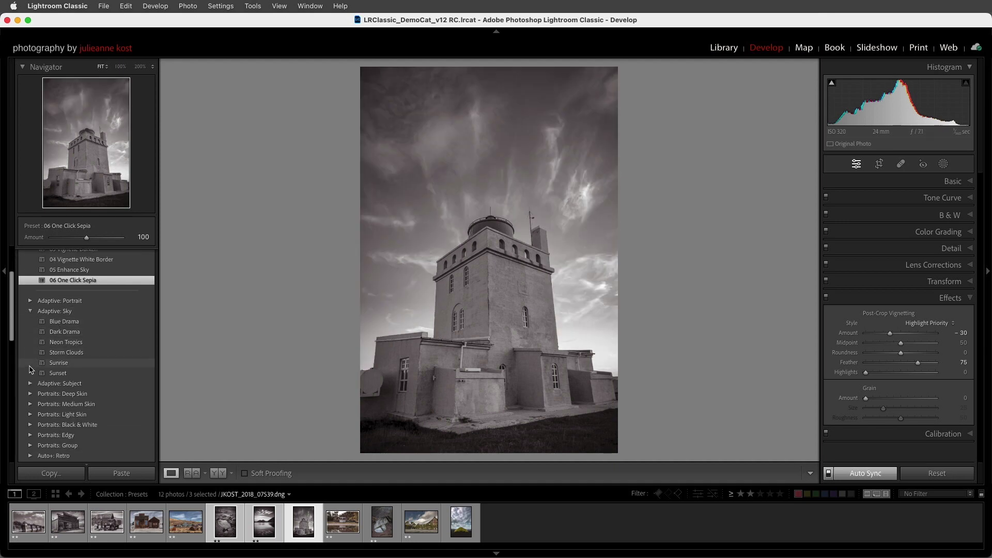
pyautogui.scroll(-1, 30, 368)
pyautogui.scroll(-2, 30, 369)
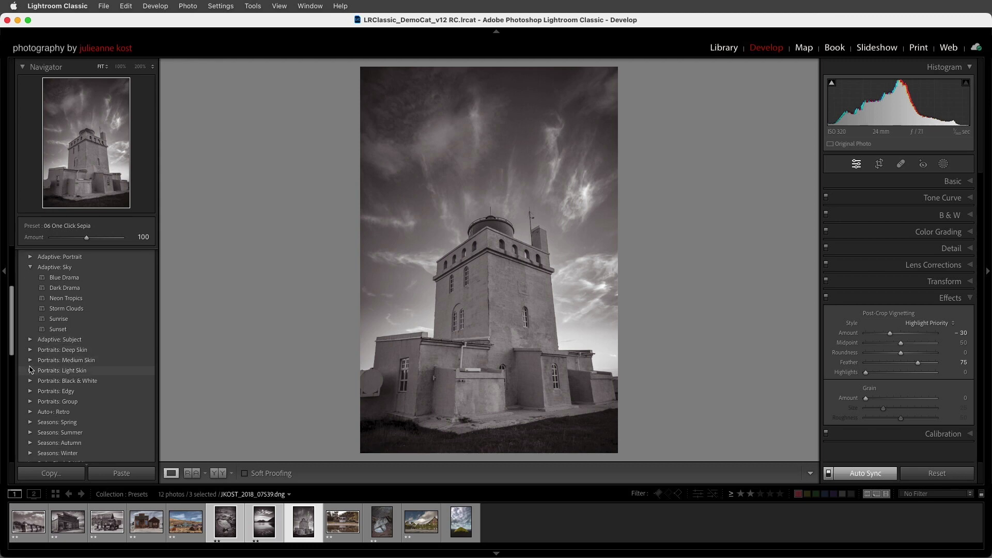
pyautogui.scroll(-1, 30, 369)
pyautogui.scroll(-4, 30, 369)
pyautogui.scroll(-4, 31, 369)
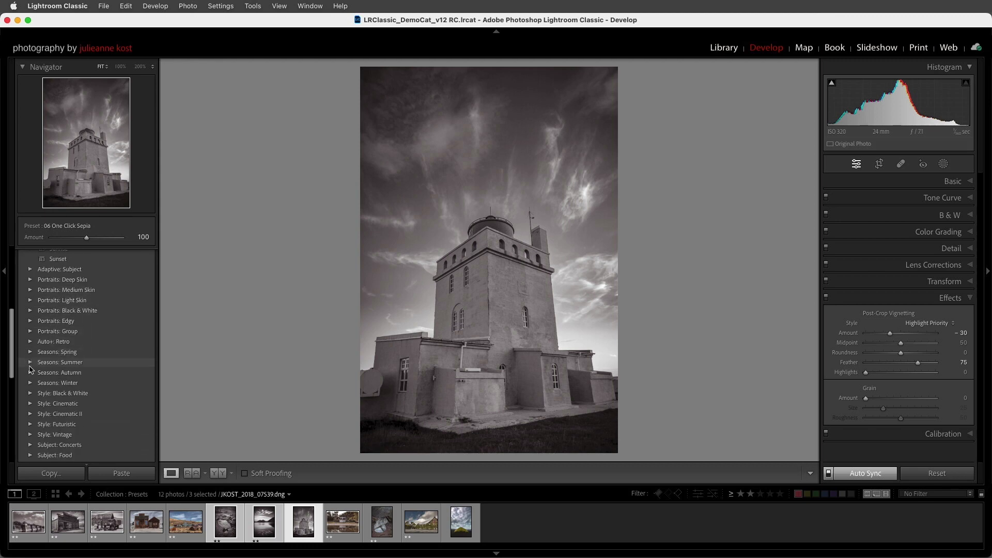
pyautogui.scroll(-3, 31, 369)
pyautogui.scroll(-3, 30, 369)
pyautogui.scroll(-1, 31, 369)
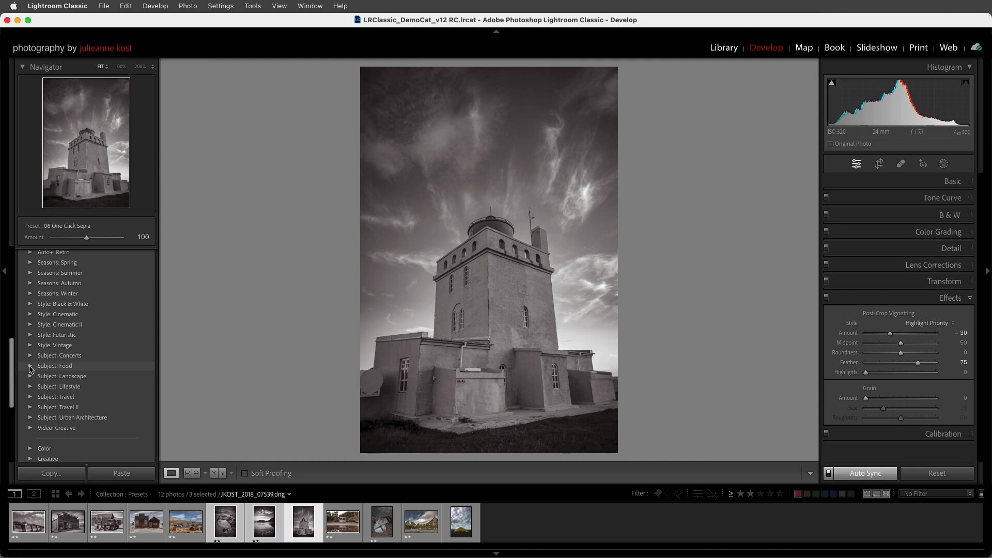
pyautogui.click(30, 315)
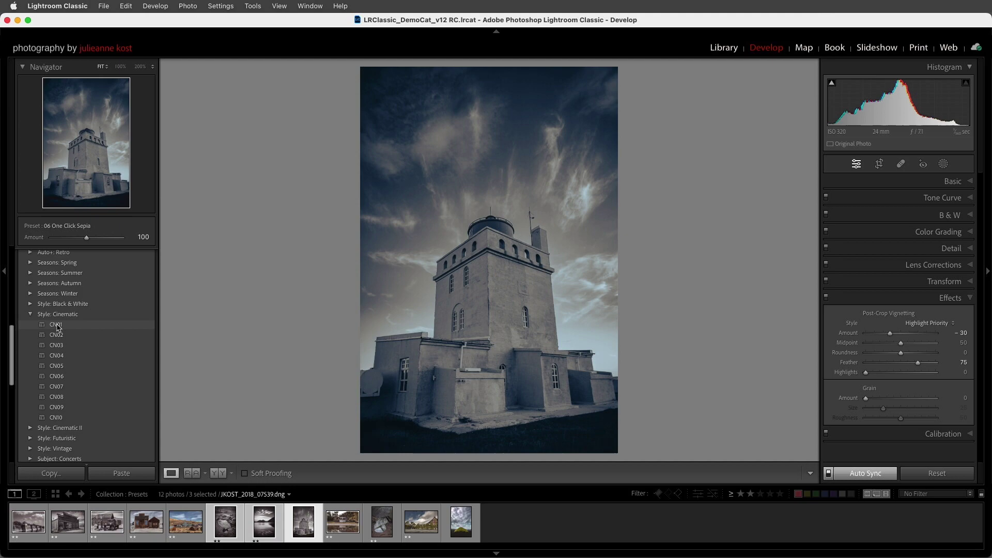
# - Apply CN01 to the cable-car photo at amount 59 and show Color Grading
pyautogui.click(341, 522)
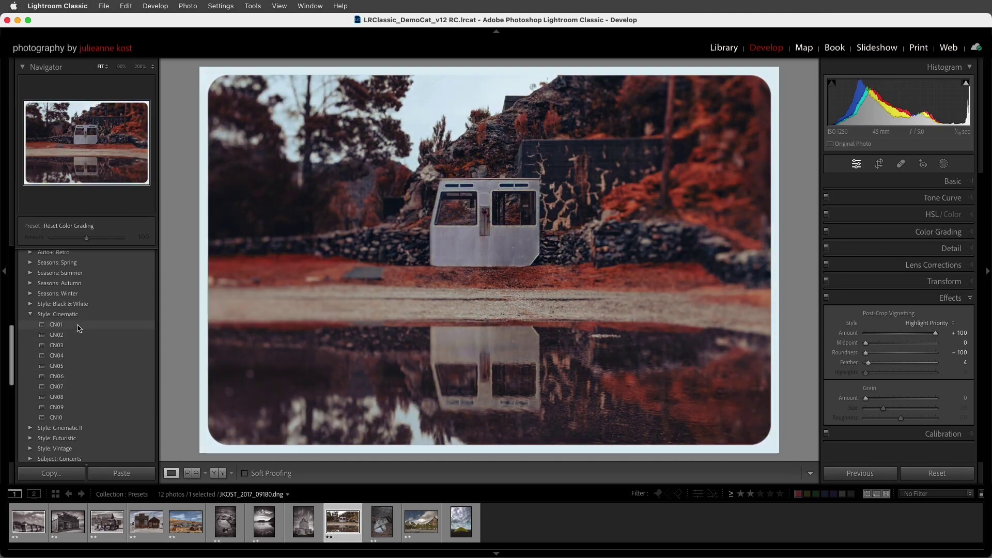
pyautogui.click(78, 326)
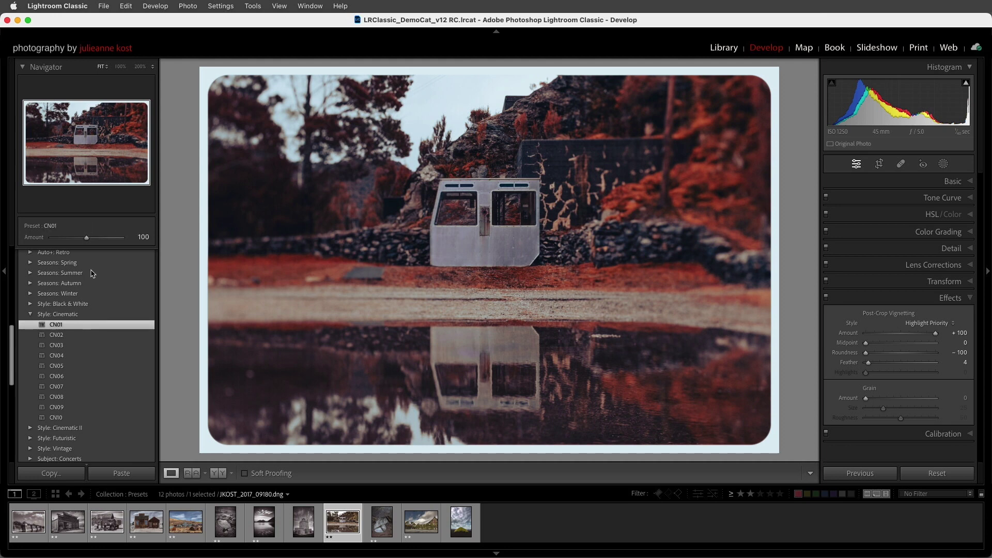
pyautogui.moveTo(86, 237); pyautogui.dragTo(71, 239)
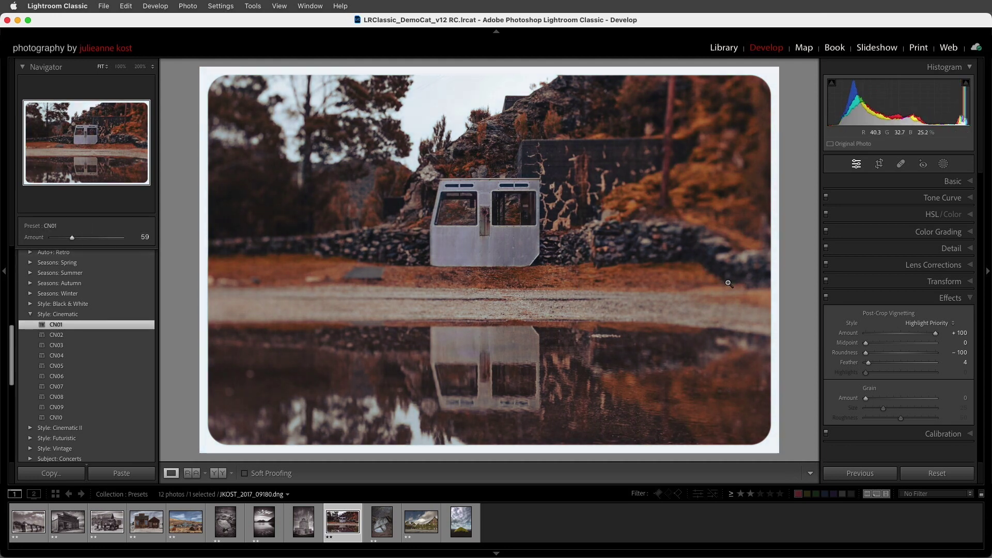
pyautogui.click(894, 232)
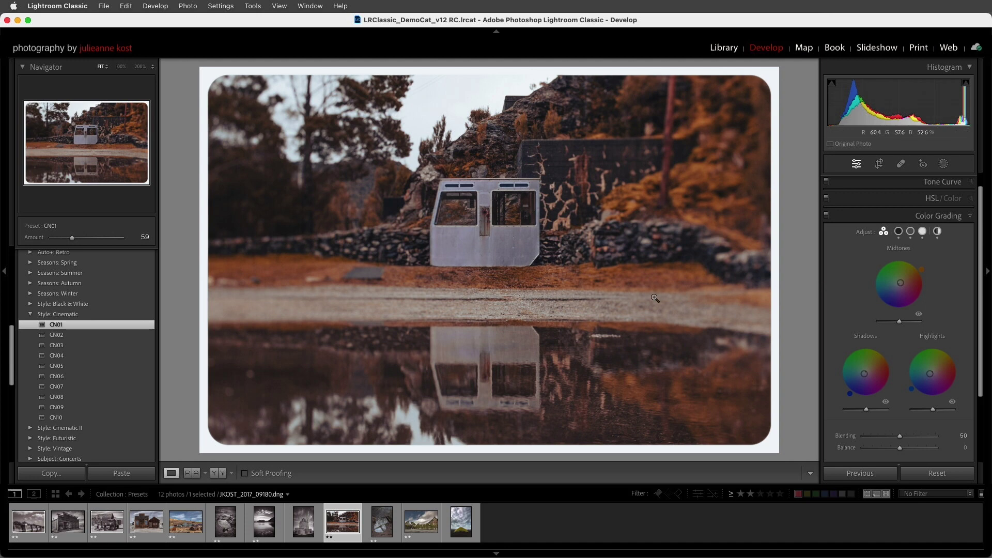
# - Start renaming the 02 Color Grading preset, then cancel and keep its name
pyautogui.scroll(5, 126, 313)
pyautogui.scroll(5, 126, 314)
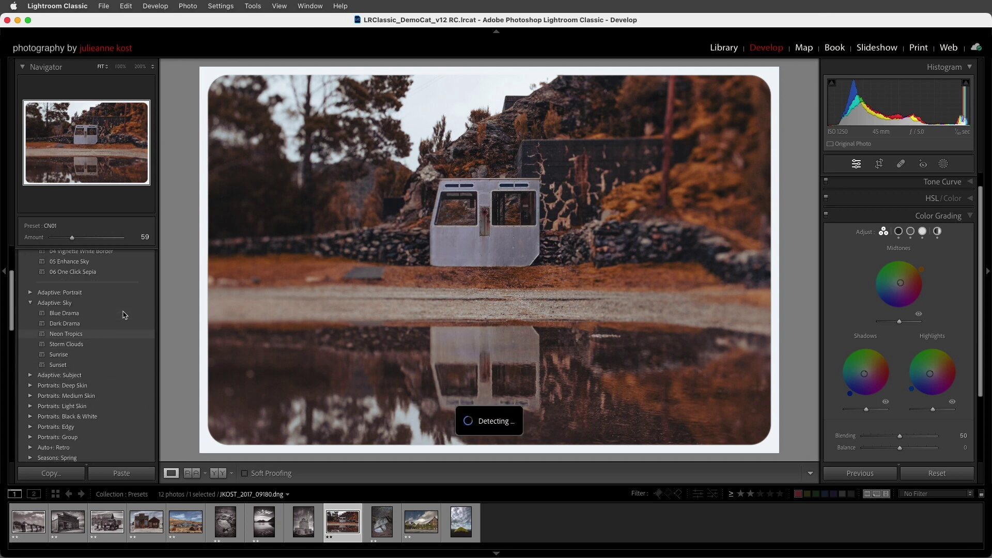
pyautogui.scroll(5, 124, 314)
pyautogui.rightClick(124, 315)
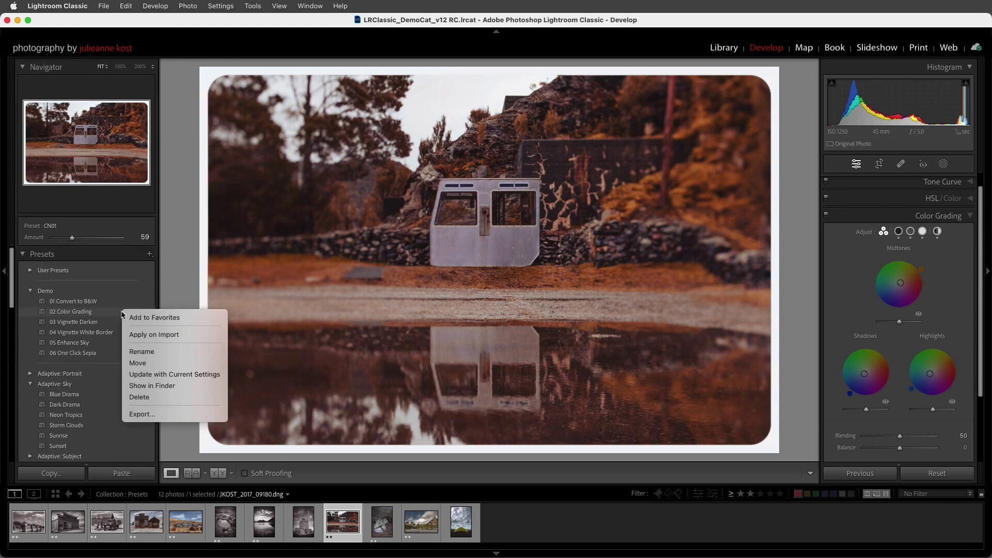
pyautogui.click(163, 351)
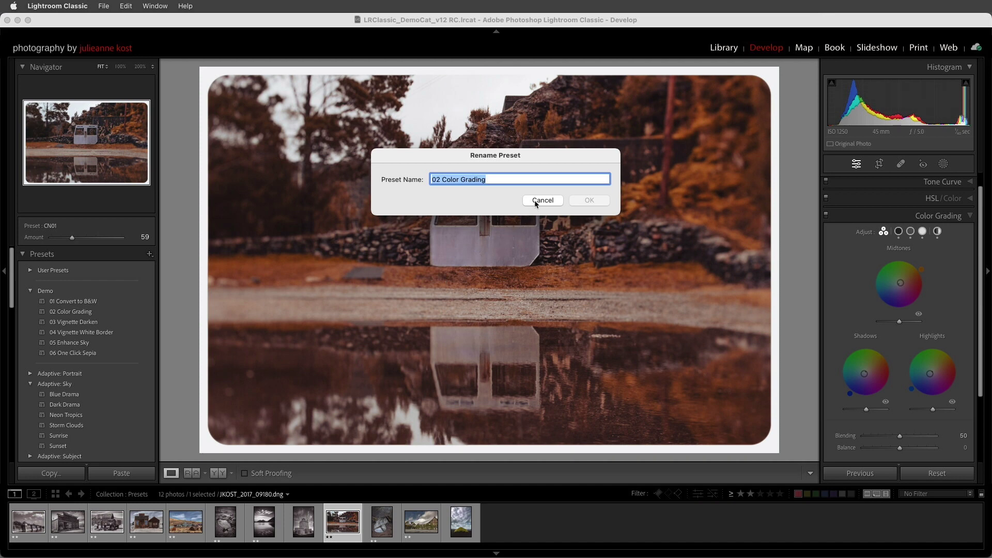
pyautogui.click(540, 201)
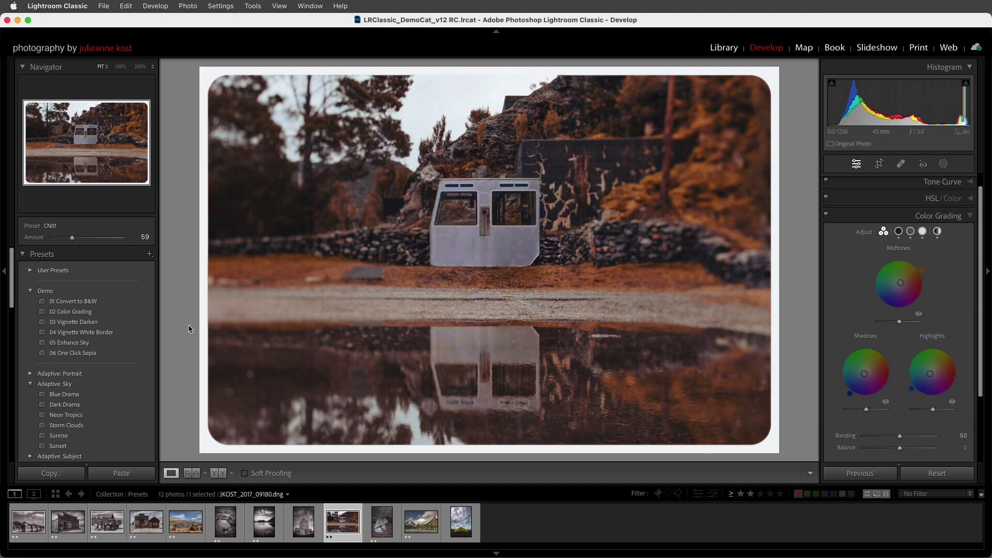
# - Update the 03 Vignette Darken preset with the current settings
pyautogui.rightClick(124, 326)
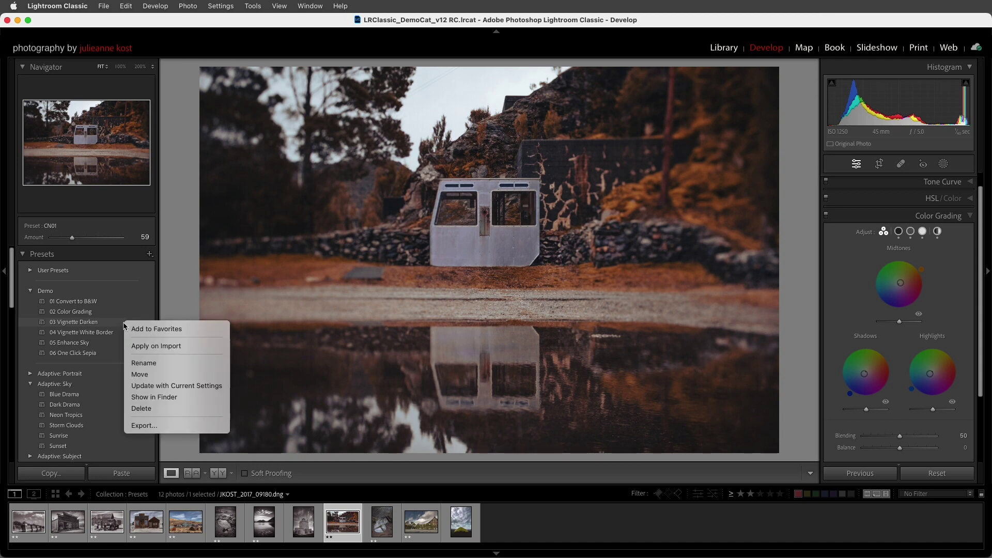
pyautogui.click(153, 387)
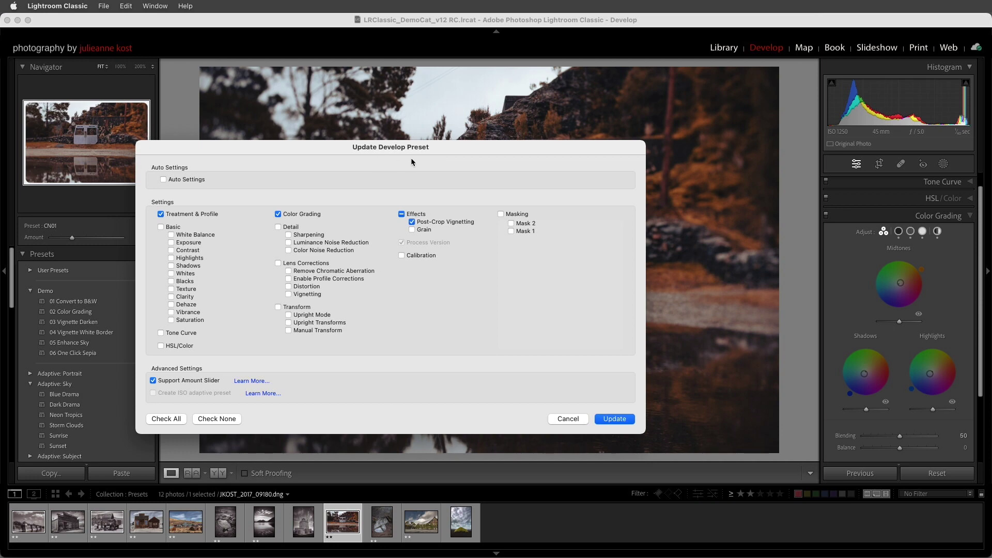
pyautogui.click(608, 418)
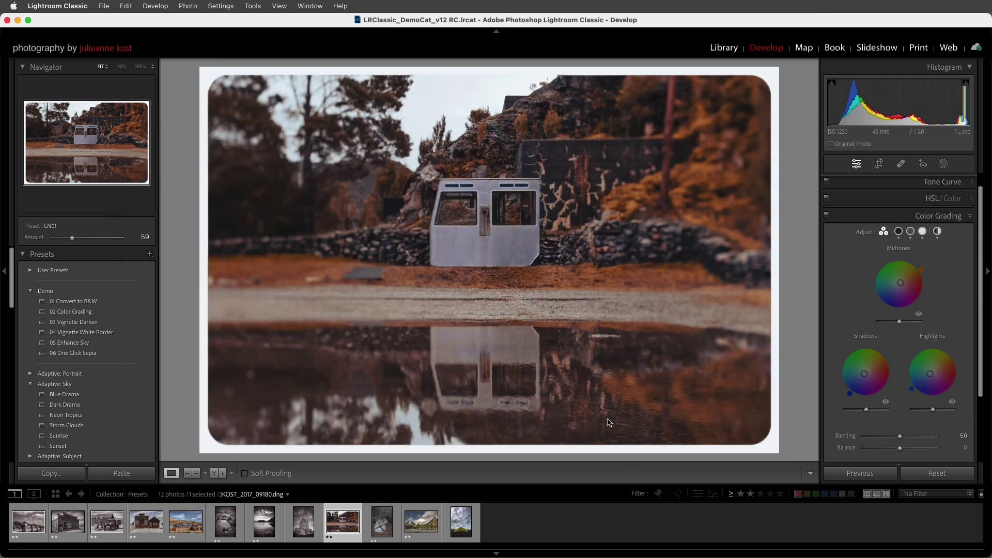
# - Preview 06 One Click Sepia, then disable hover preview of presets in Loupe in Preferences
pyautogui.click(92, 354)
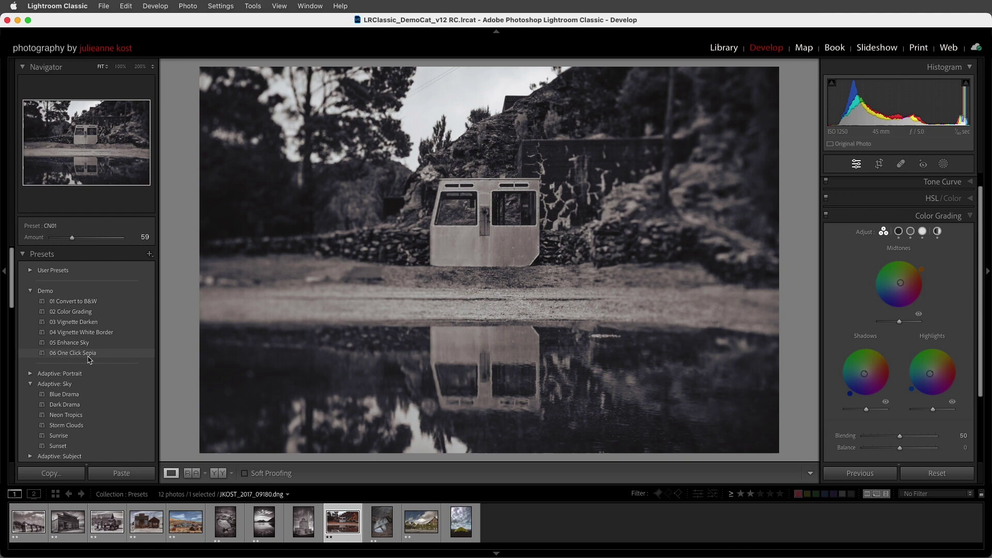
pyautogui.click(73, 6)
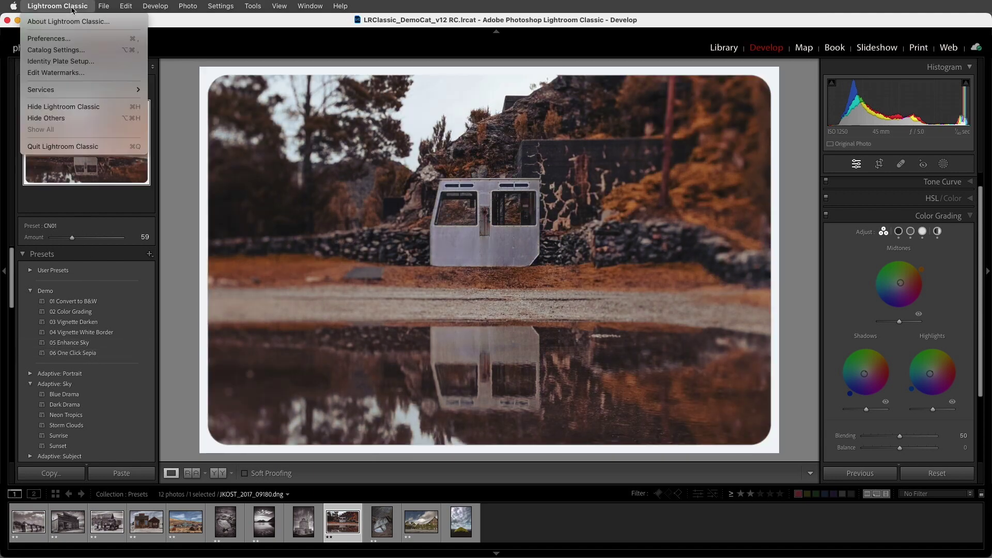
pyautogui.click(80, 40)
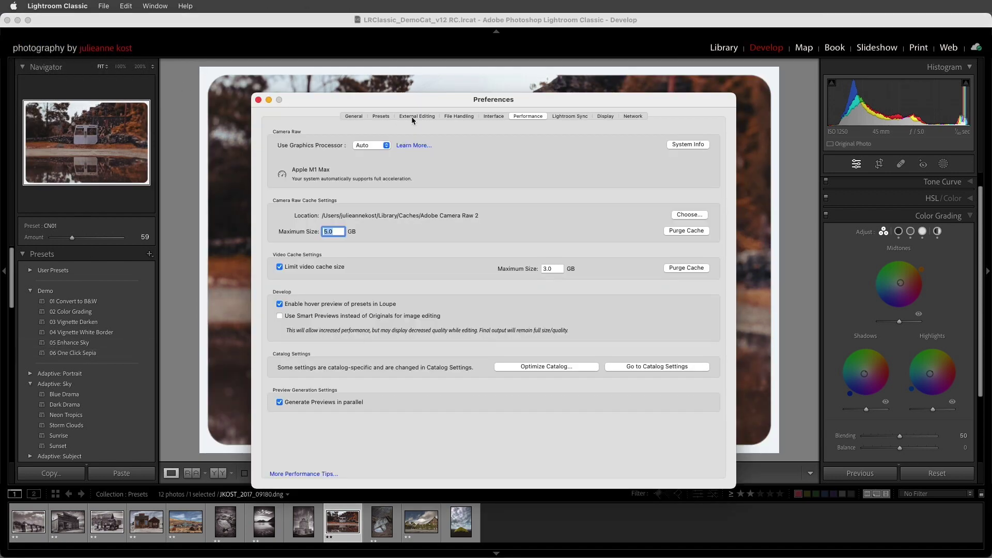
pyautogui.click(280, 304)
pyautogui.click(259, 100)
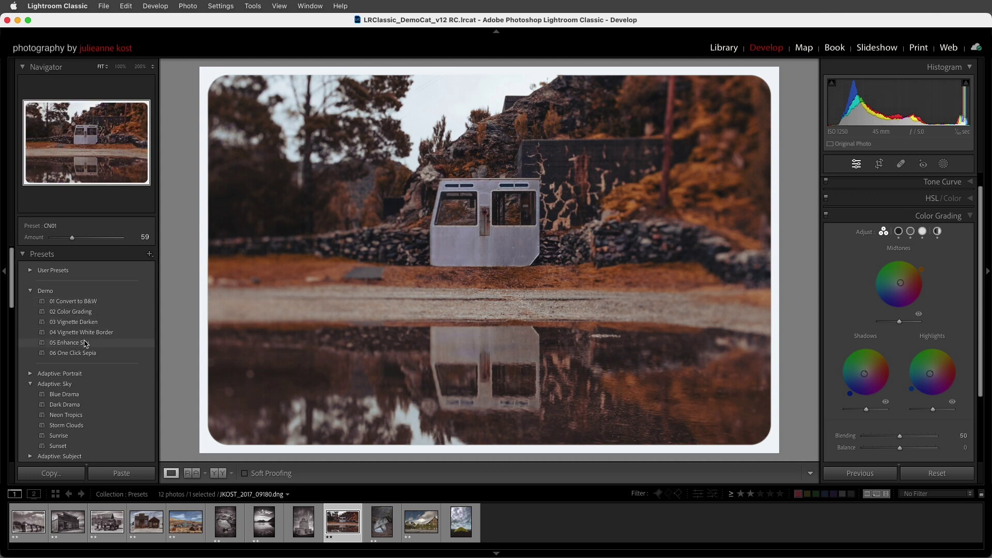
# - In Manage Presets, hide the Adaptive: Portrait and Adaptive: Sky groups and save
pyautogui.click(149, 254)
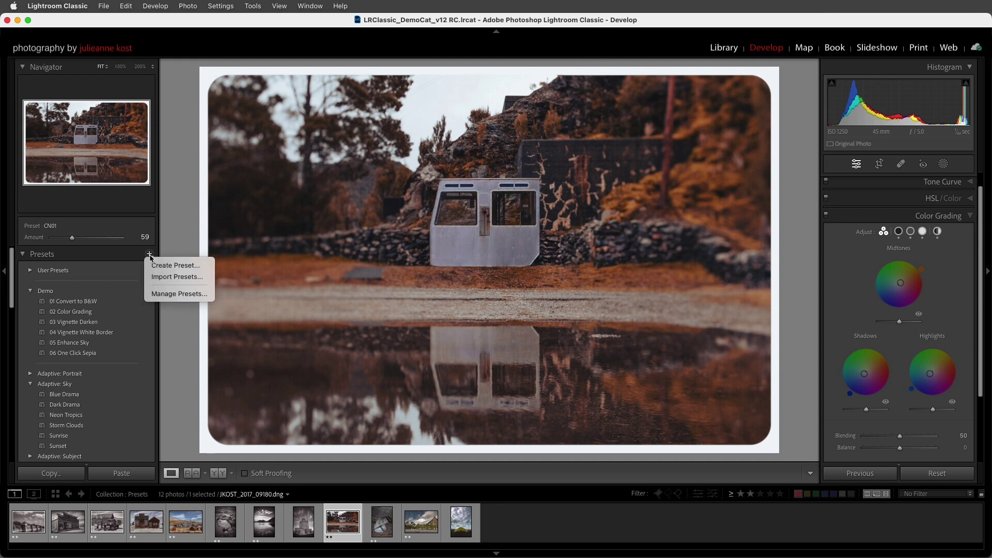
pyautogui.click(199, 294)
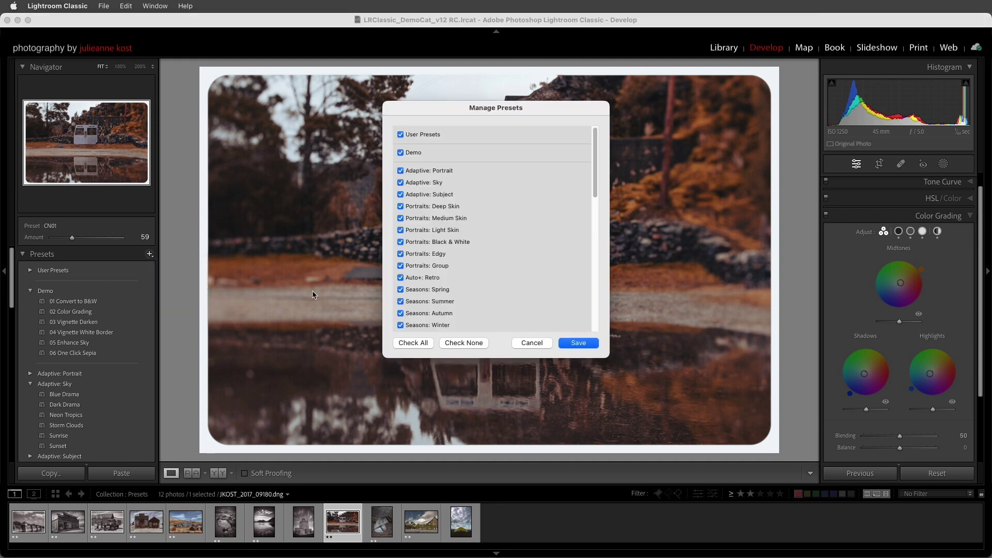
pyautogui.click(414, 173)
pyautogui.click(413, 184)
pyautogui.click(575, 343)
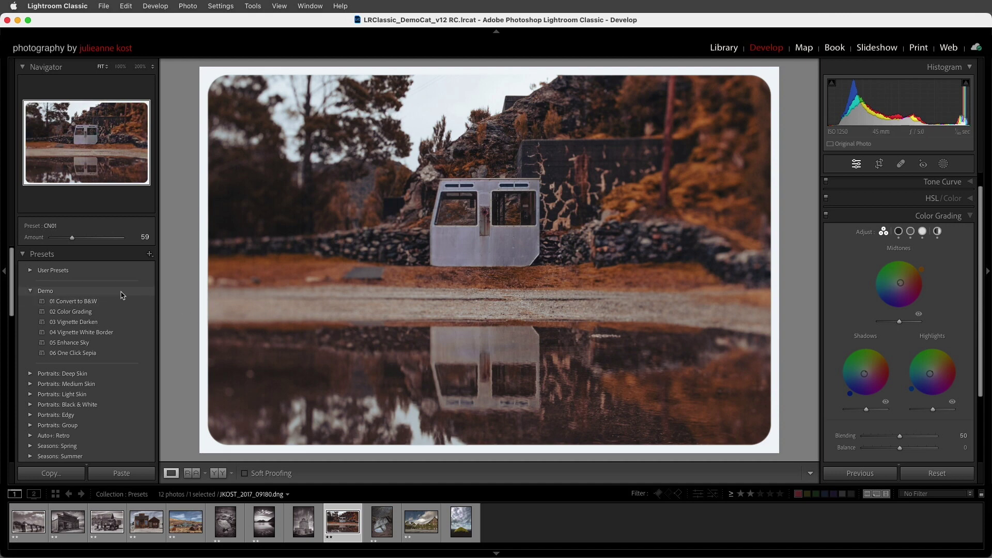
# - Restore all hidden preset groups from the Demo group's context menu
pyautogui.rightClick(64, 293)
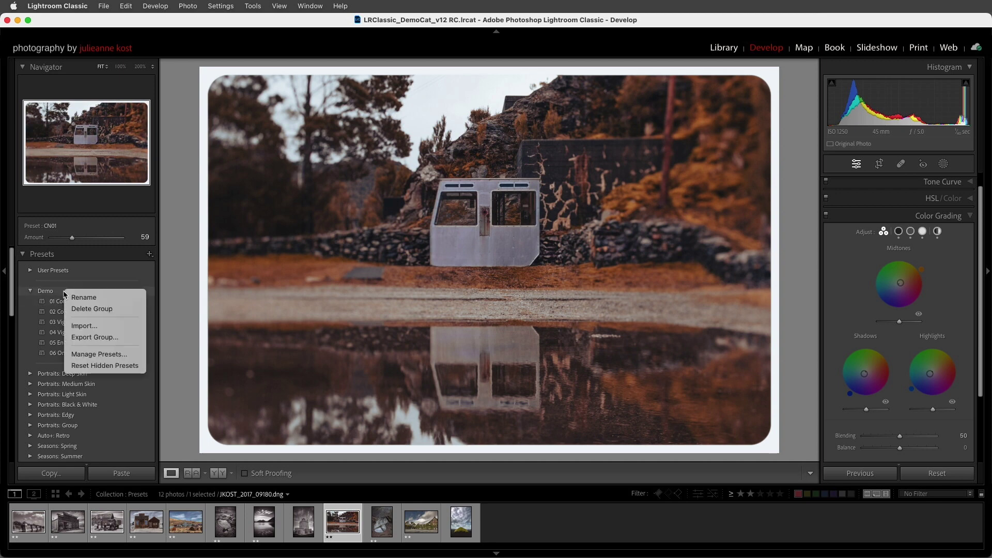
pyautogui.click(103, 365)
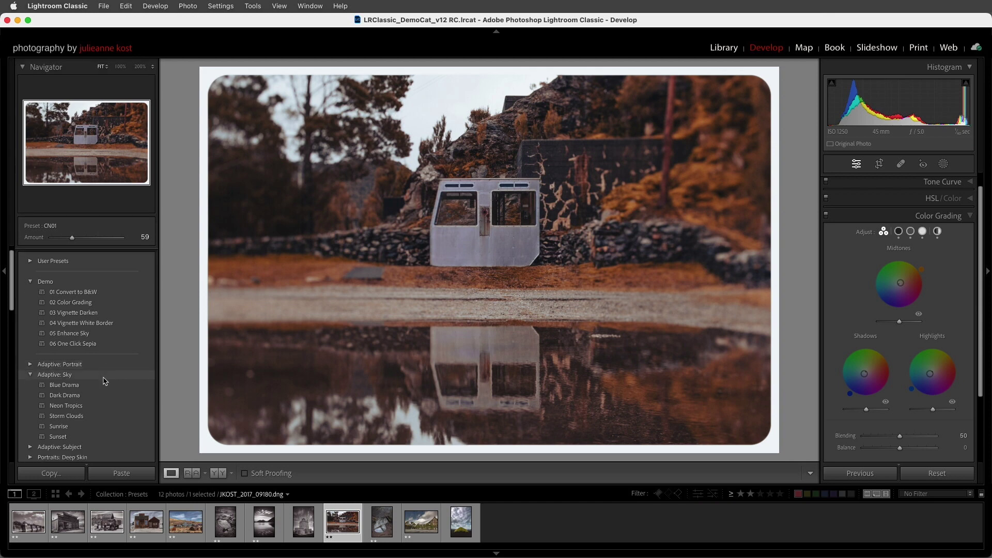
pyautogui.scroll(-3, 104, 380)
pyautogui.scroll(-3, 101, 387)
pyautogui.scroll(-3, 102, 386)
pyautogui.scroll(-3, 102, 386)
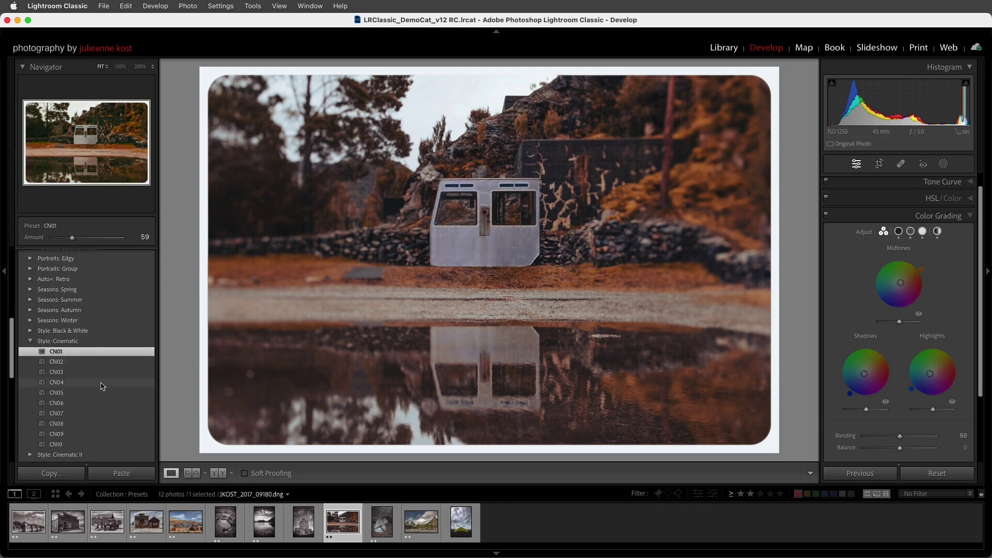
# - Add the CN01 preset to Favorites
pyautogui.rightClick(108, 354)
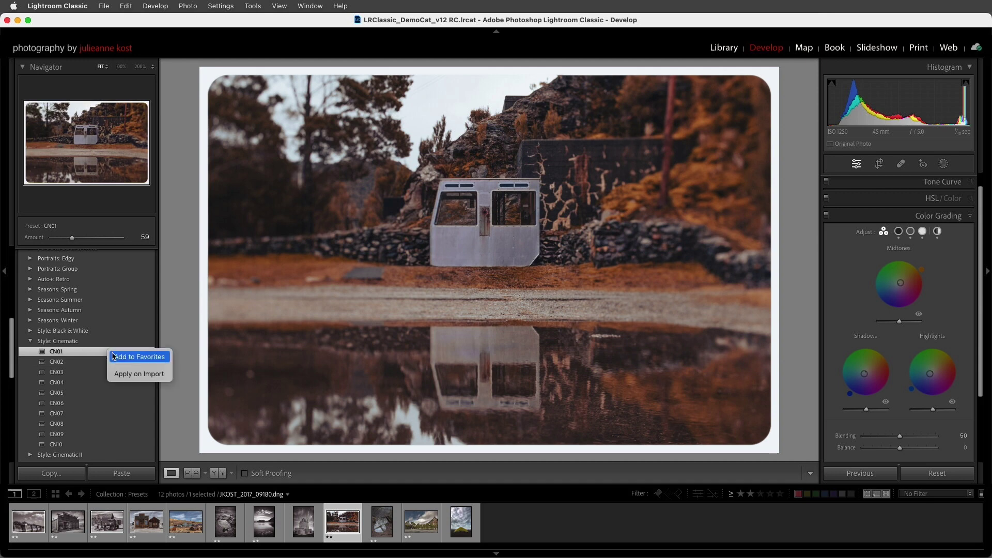
pyautogui.click(125, 357)
pyautogui.scroll(3, 126, 357)
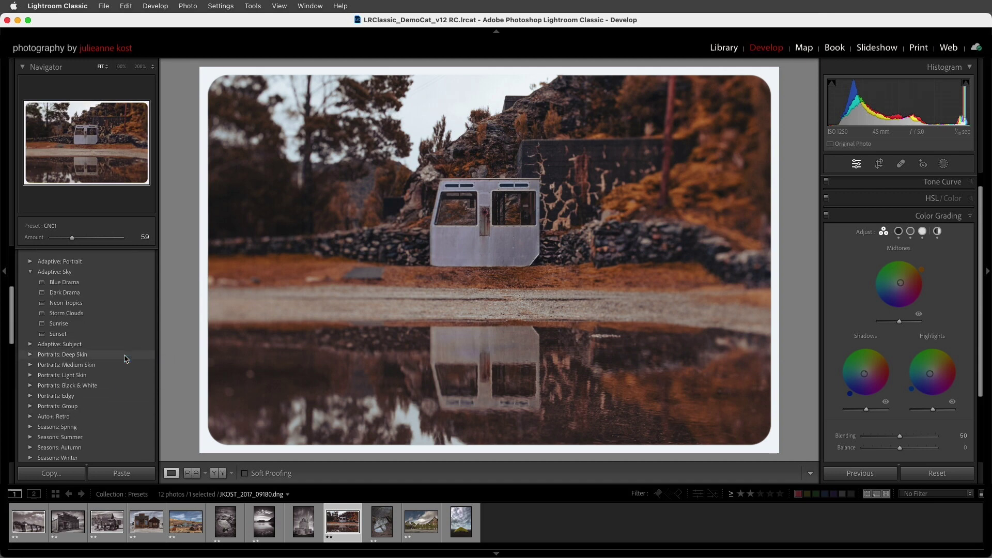
pyautogui.scroll(2, 126, 358)
pyautogui.scroll(3, 125, 357)
pyautogui.scroll(3, 126, 356)
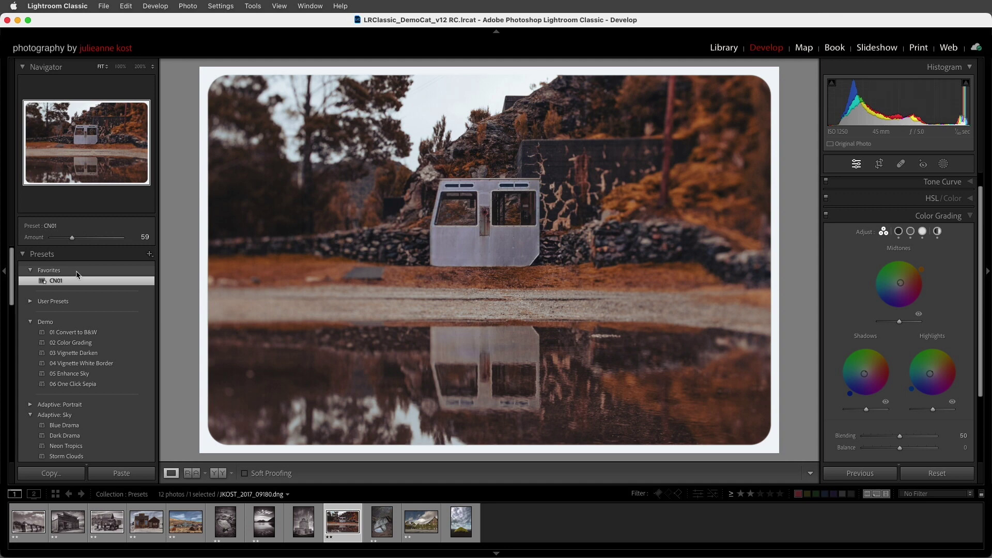
# - Import the JKost 01 Color Grading Single Color Up zip as a preset group
pyautogui.click(150, 254)
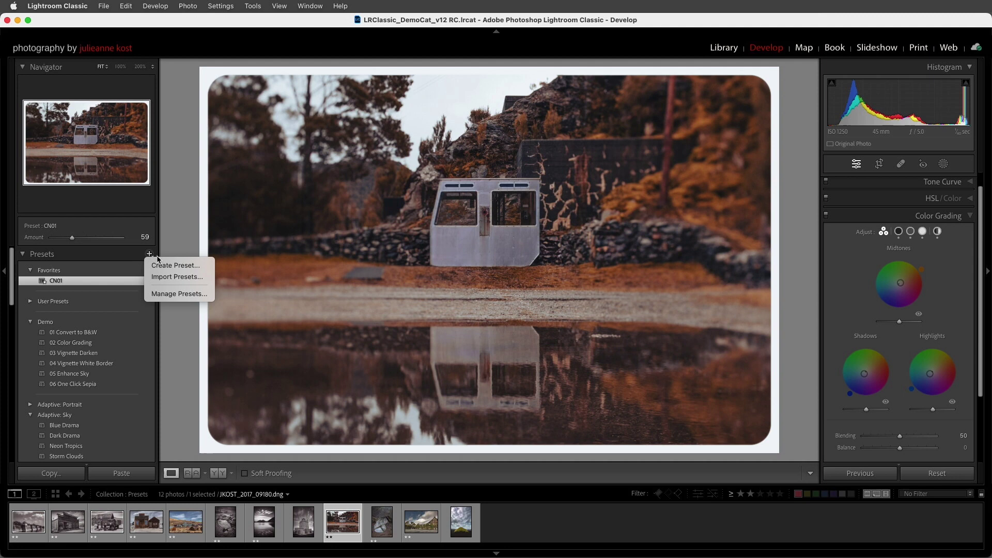
pyautogui.click(196, 280)
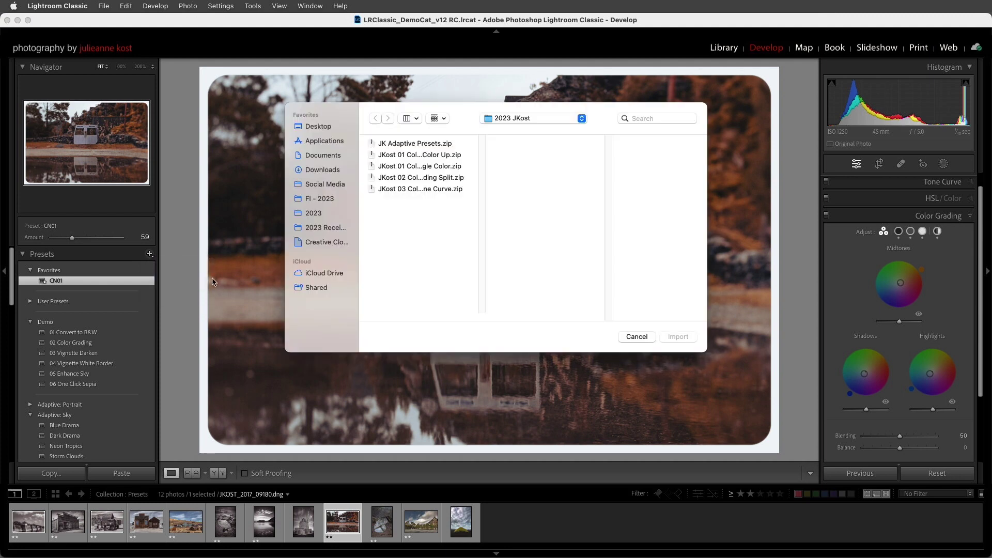
pyautogui.click(421, 156)
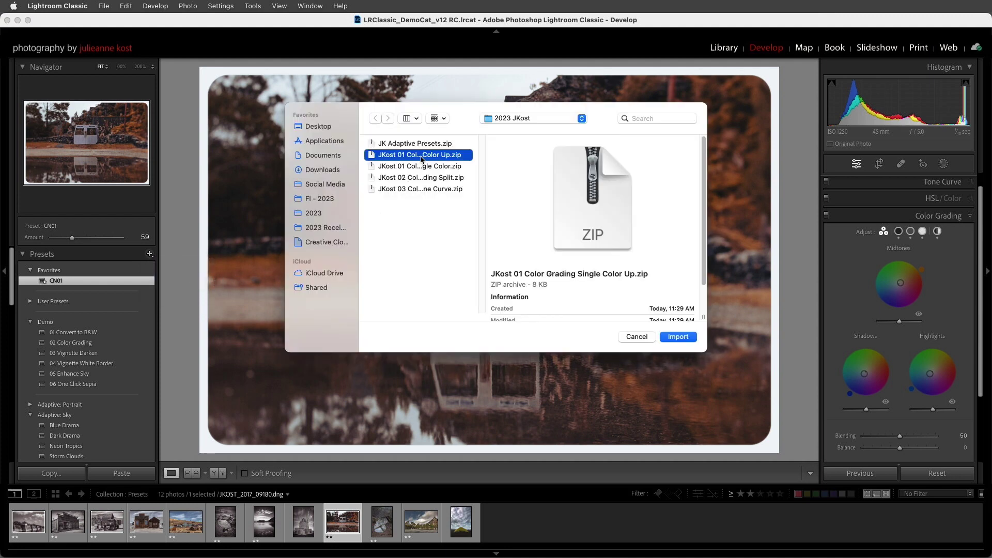
pyautogui.click(677, 336)
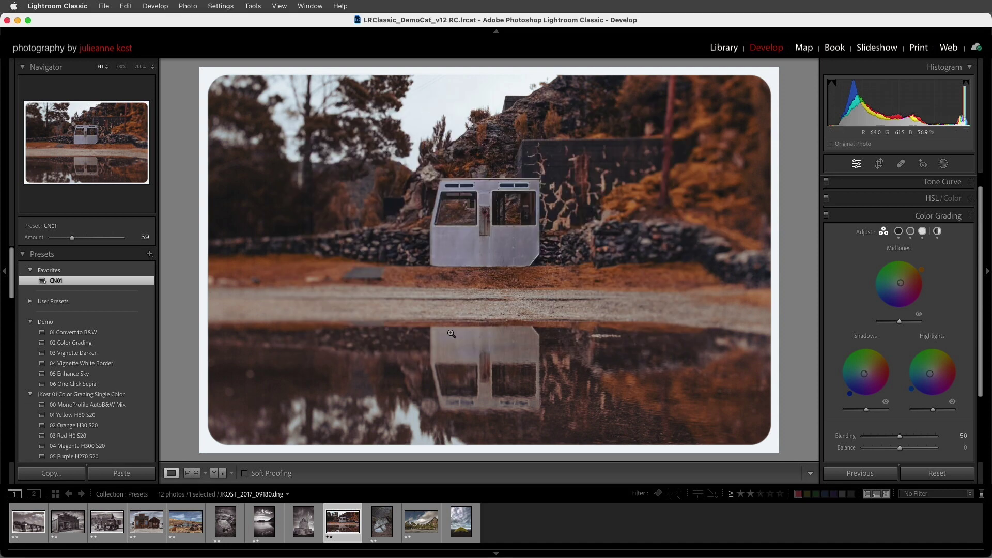
pyautogui.scroll(-2, 120, 395)
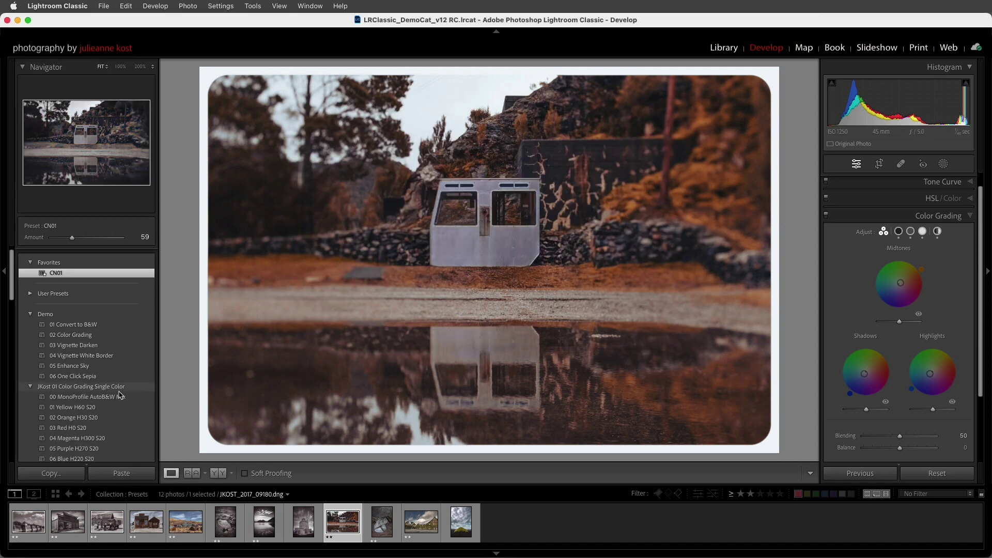
pyautogui.scroll(-1, 120, 395)
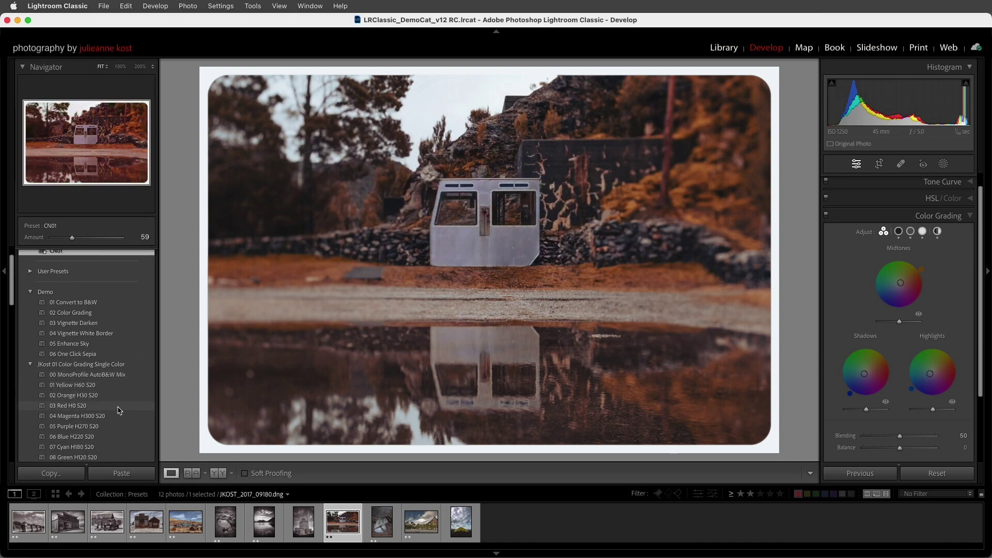
pyautogui.scroll(-1, 120, 414)
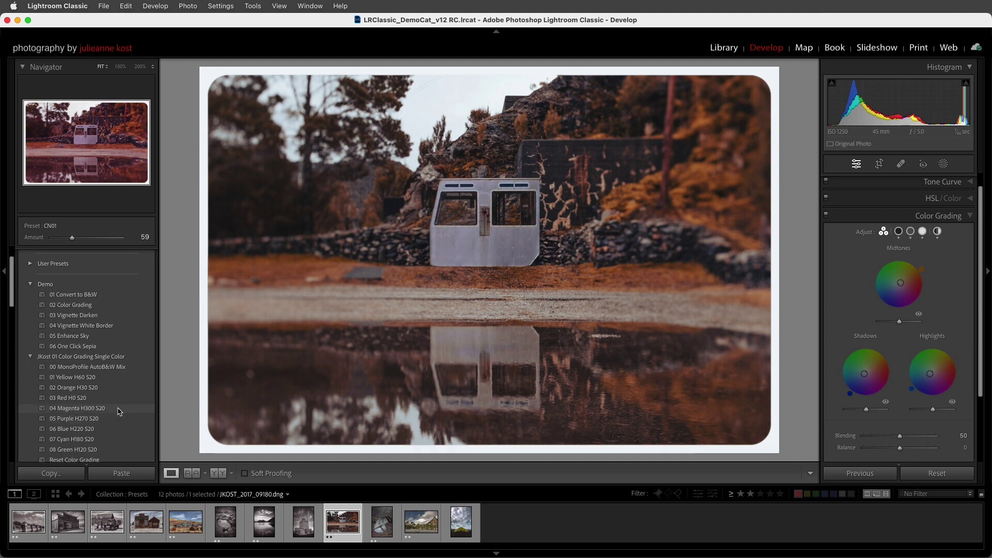
# - Try the 02 Orange H30 S20 and 04 Magenta H300 S20 presets, then apply Reset Color Grading
pyautogui.click(115, 380)
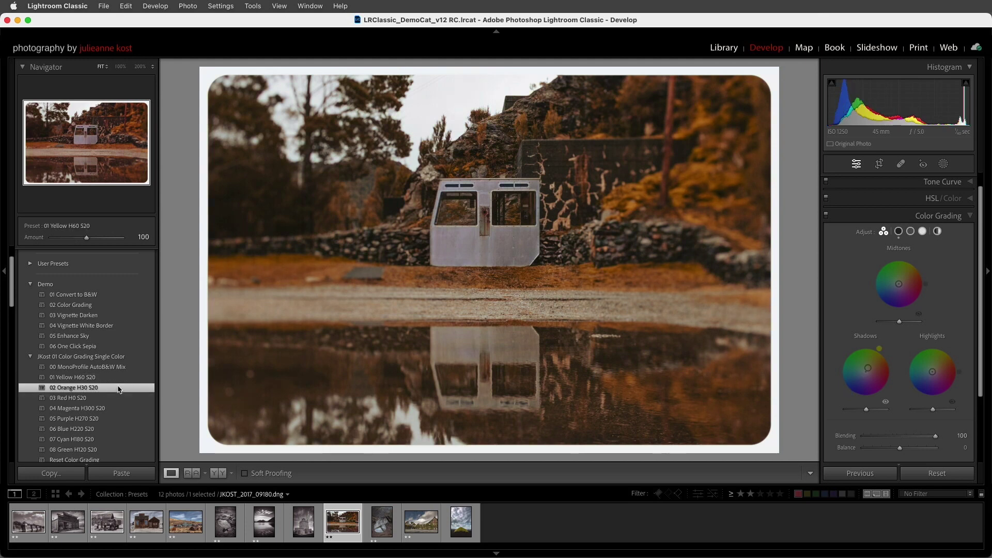
pyautogui.click(124, 398)
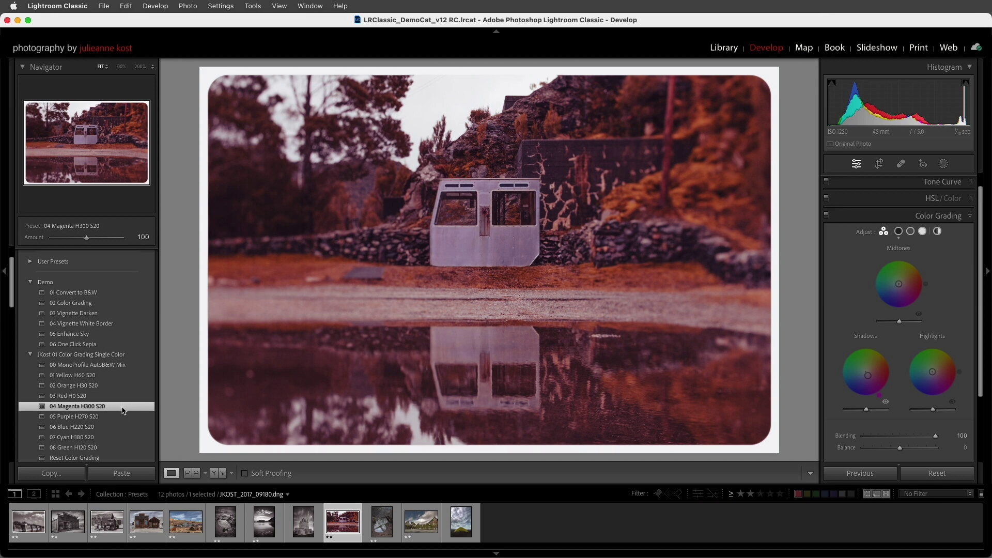
pyautogui.scroll(-1, 124, 410)
pyautogui.scroll(-1, 124, 411)
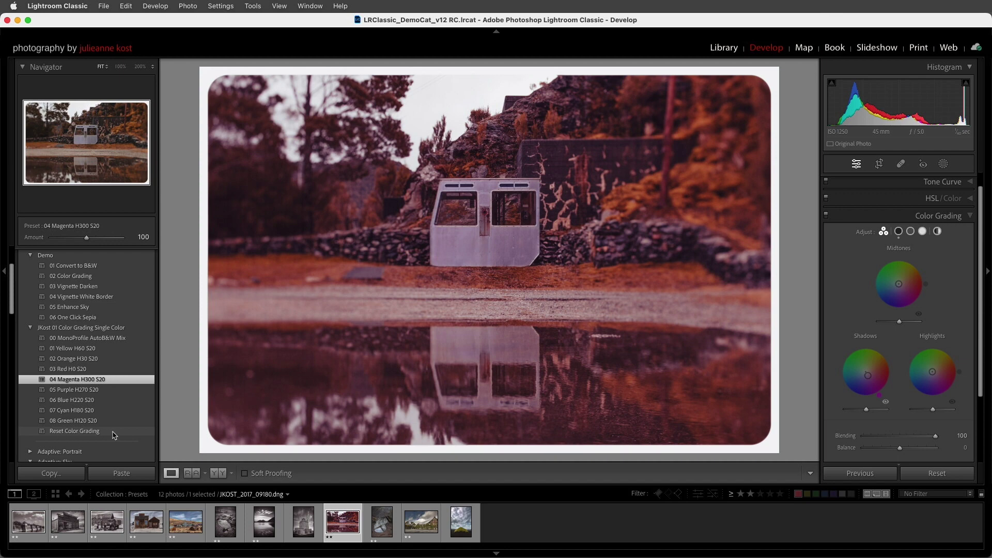
pyautogui.click(112, 432)
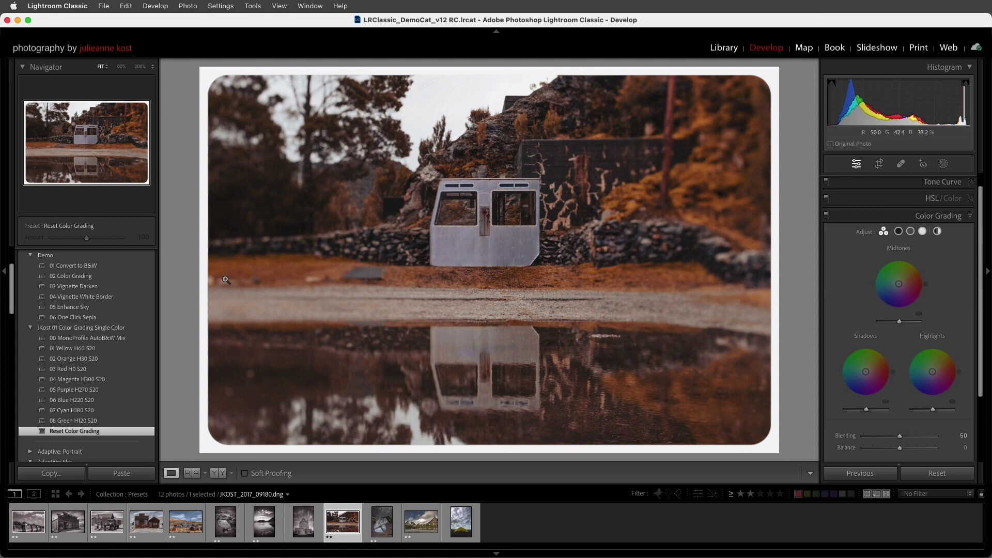
pyautogui.scroll(5, 99, 310)
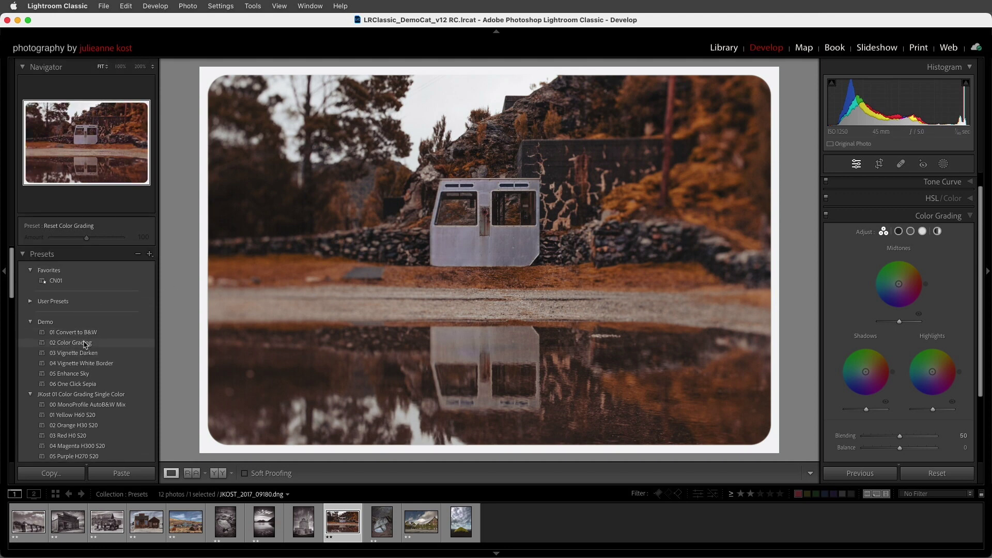
pyautogui.rightClick(114, 335)
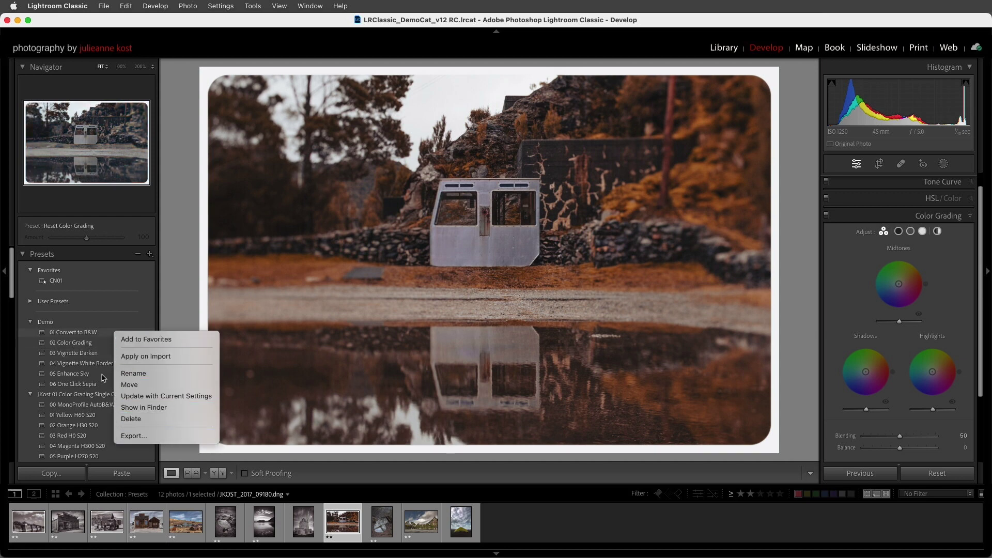
pyautogui.click(84, 338)
pyautogui.rightClick(68, 325)
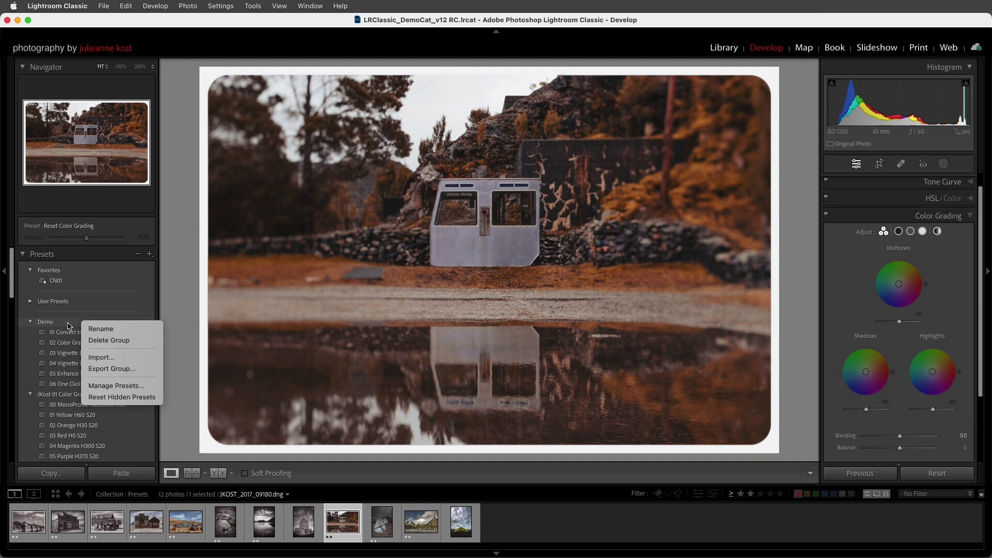
pyautogui.click(174, 375)
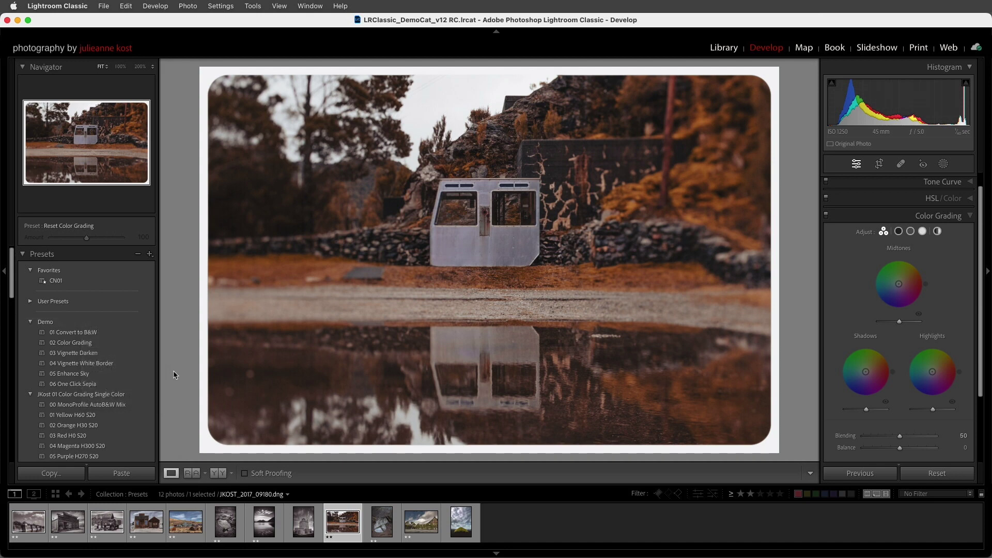